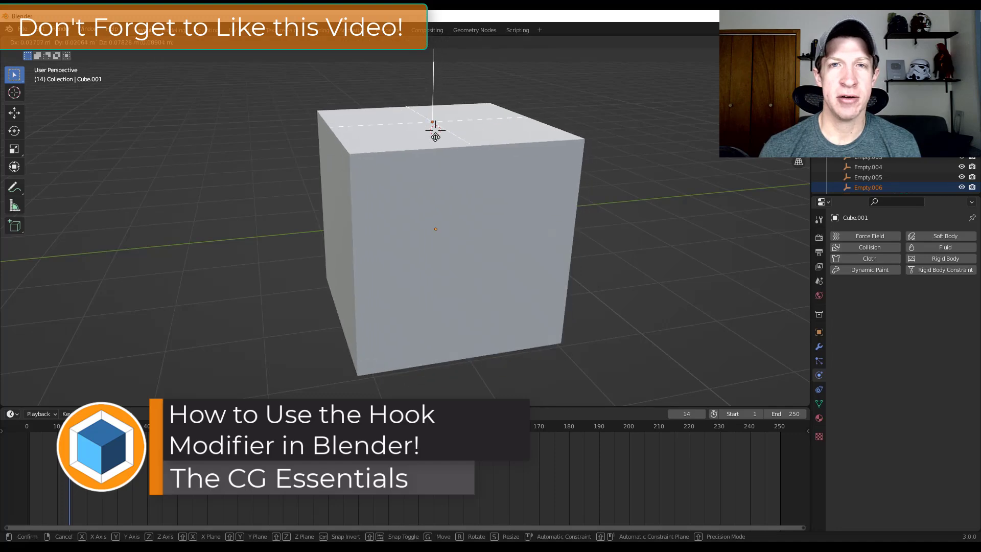
Set the cube's Hook modifier falloff radius to 2 m and move its hook empty to bend the cube's top
{"action": "left_click", "coordinate": [819, 346]}
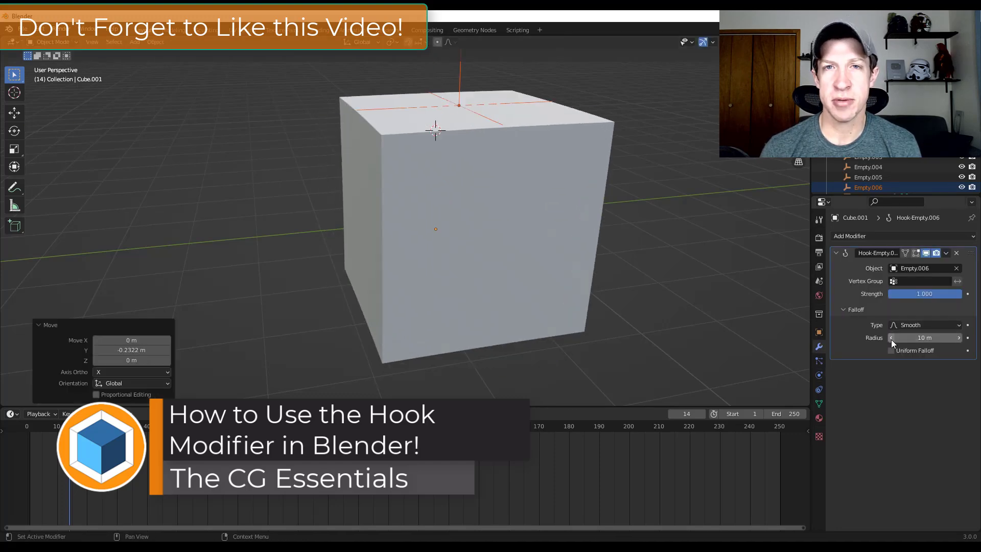
{"action": "left_click_drag", "start_coordinate": [892, 342], "coordinate": [871, 343]}
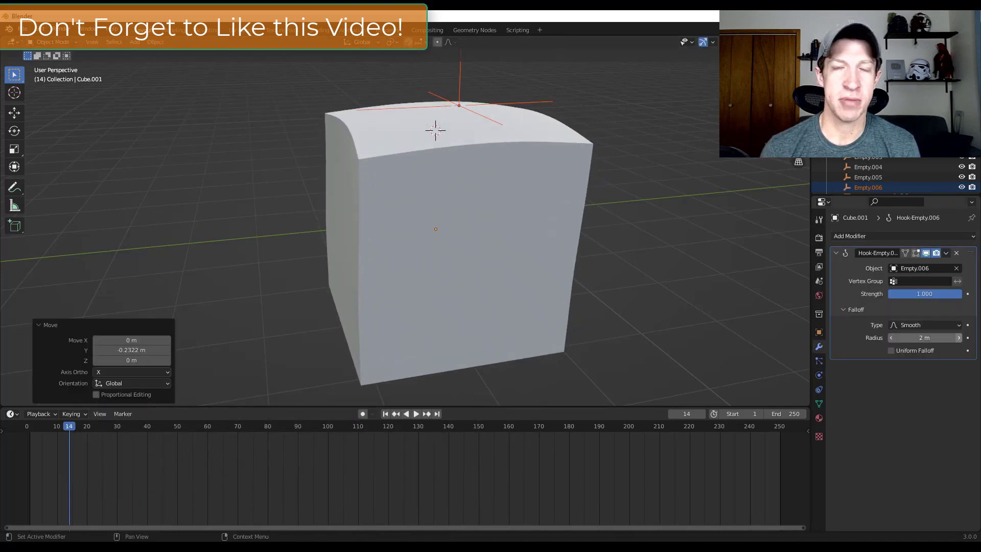
{"action": "left_click", "coordinate": [458, 105]}
{"action": "key", "text": "g"}
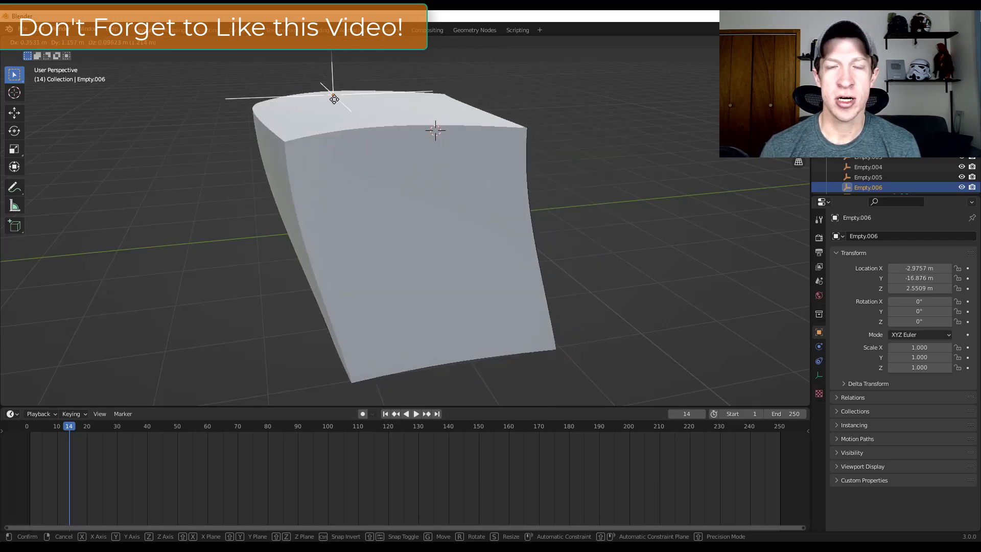
{"action": "left_click", "coordinate": [529, 126]}
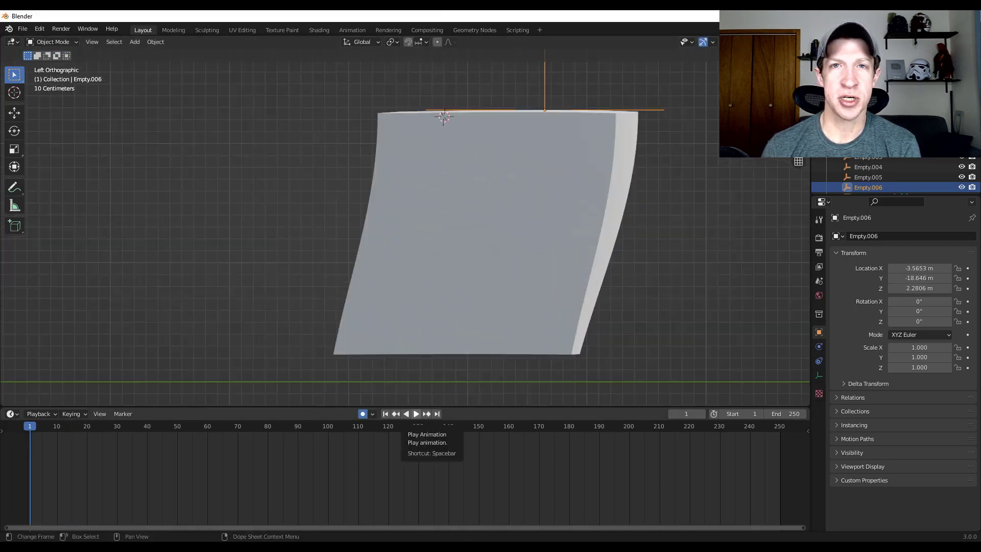
Play the timeline with auto keying to record the empty's movement, and play back the recorded animation
{"action": "left_click", "coordinate": [416, 414]}
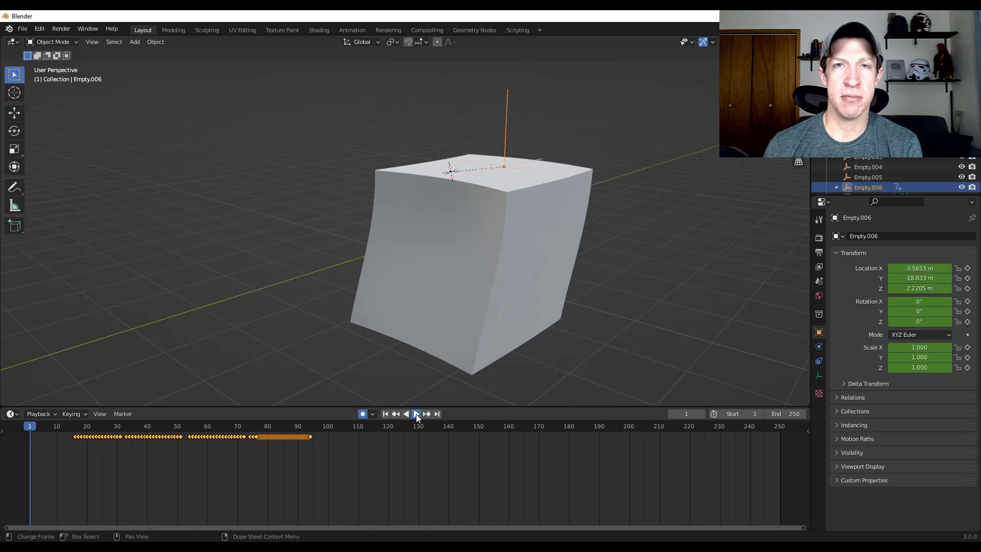
{"action": "left_click", "coordinate": [417, 414]}
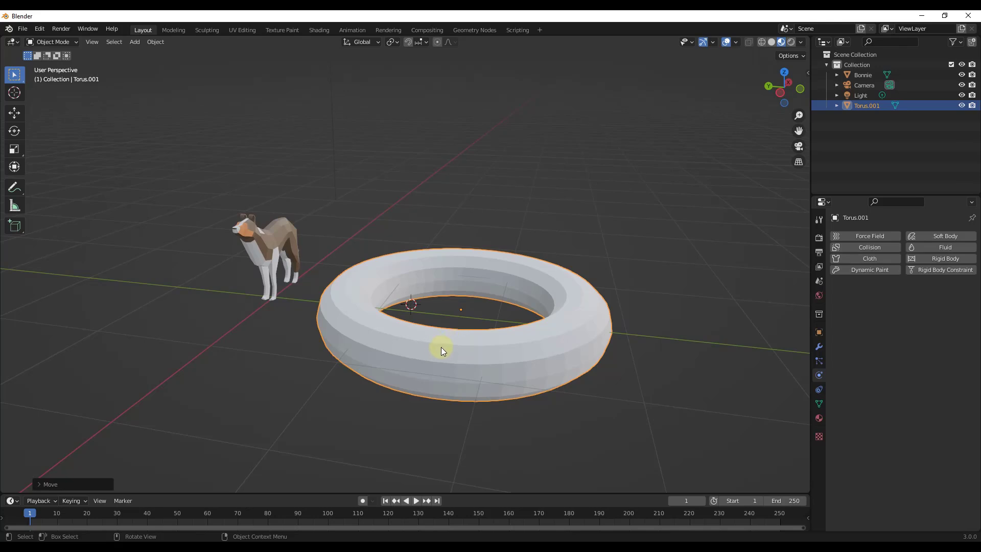
In Edit Mode, select the vertices of the torus's upper part from the left view in wireframe shading
{"action": "middle_click_drag", "start_coordinate": [437, 339], "coordinate": [436, 342]}
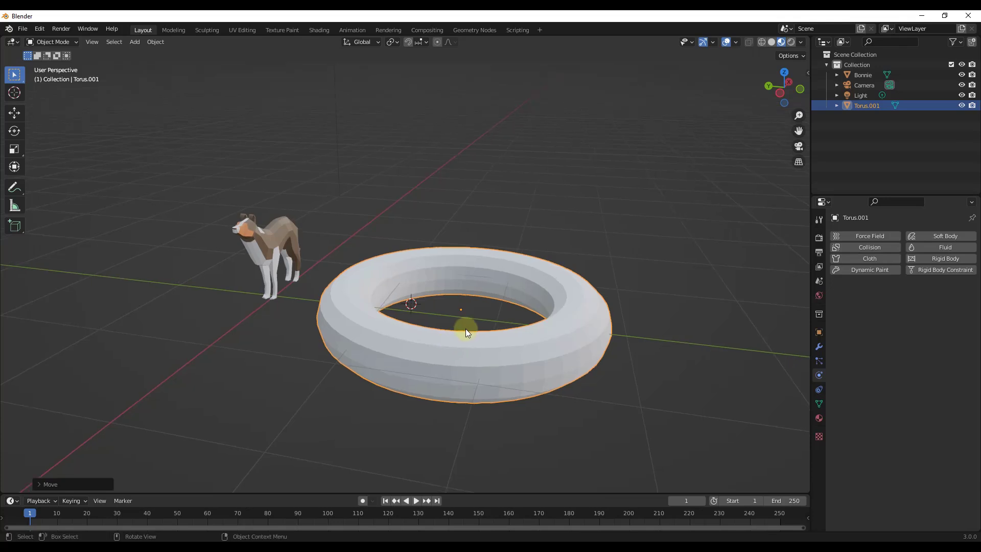
{"action": "key", "text": "Tab"}
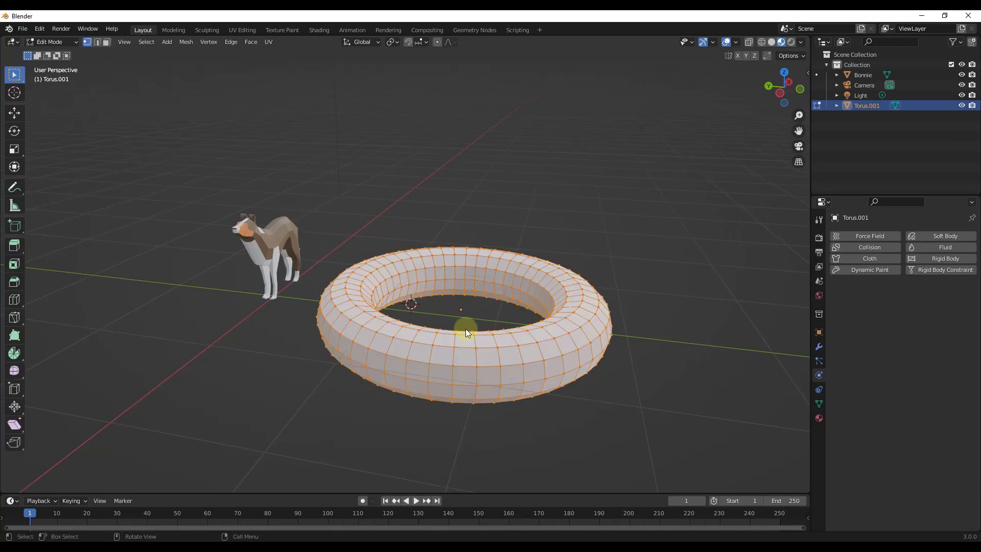
{"action": "left_click", "coordinate": [781, 96]}
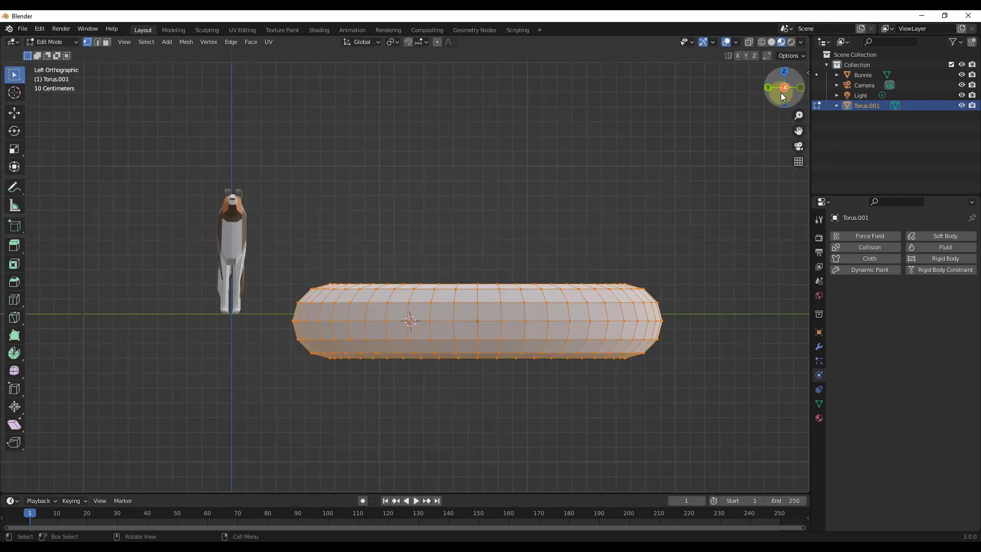
{"action": "key", "text": "z"}
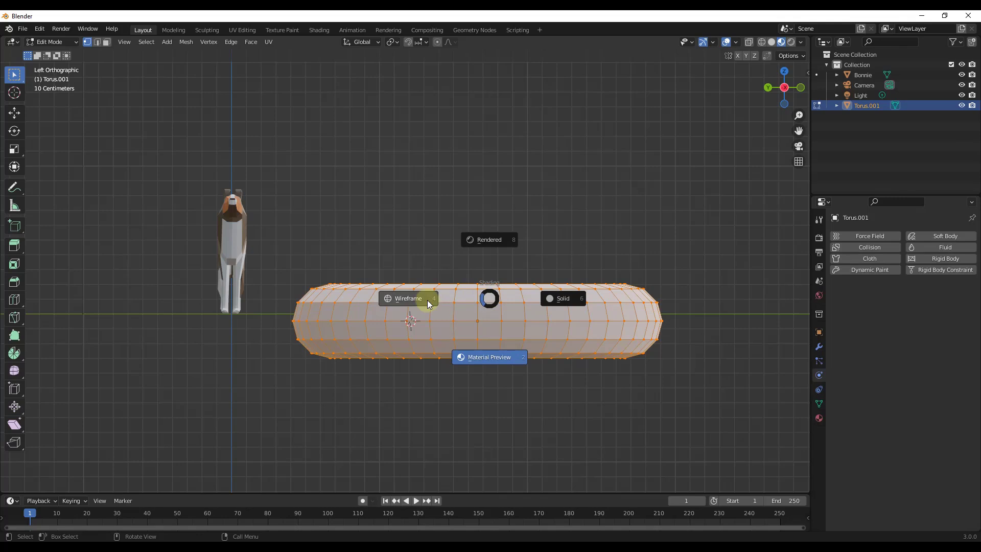
{"action": "left_click", "coordinate": [409, 298]}
{"action": "left_click_drag", "start_coordinate": [276, 267], "coordinate": [701, 324]}
Hook the selected torus vertices to a new object
{"action": "middle_click_drag", "start_coordinate": [576, 284], "coordinate": [341, 143]}
{"action": "left_click", "coordinate": [205, 43]}
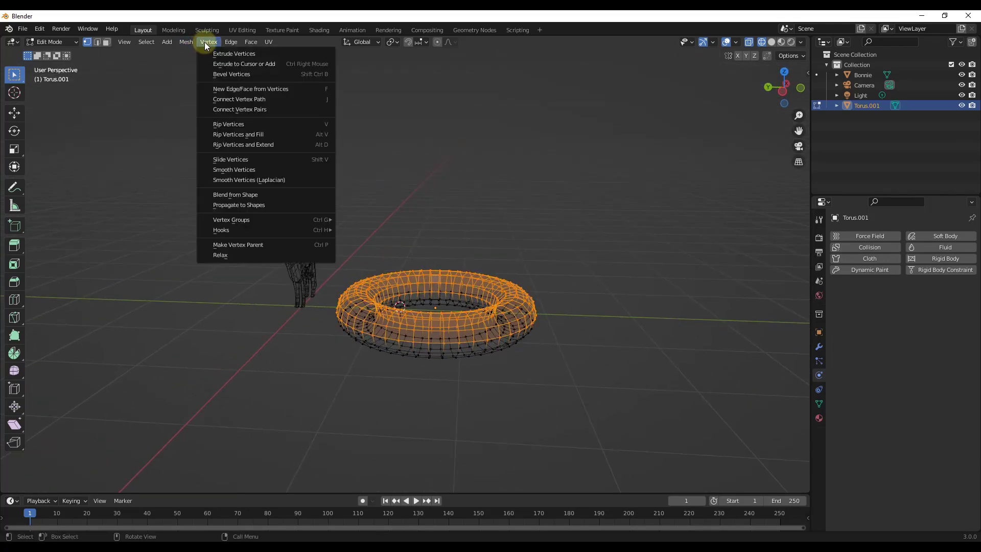
{"action": "mouse_move", "coordinate": [252, 233]}
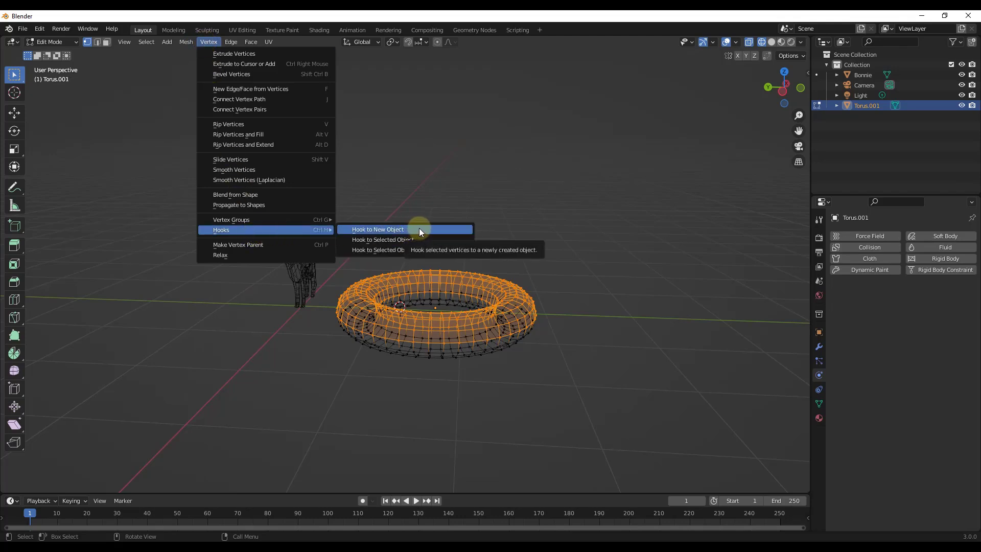
{"action": "key", "text": "ctrl+h"}
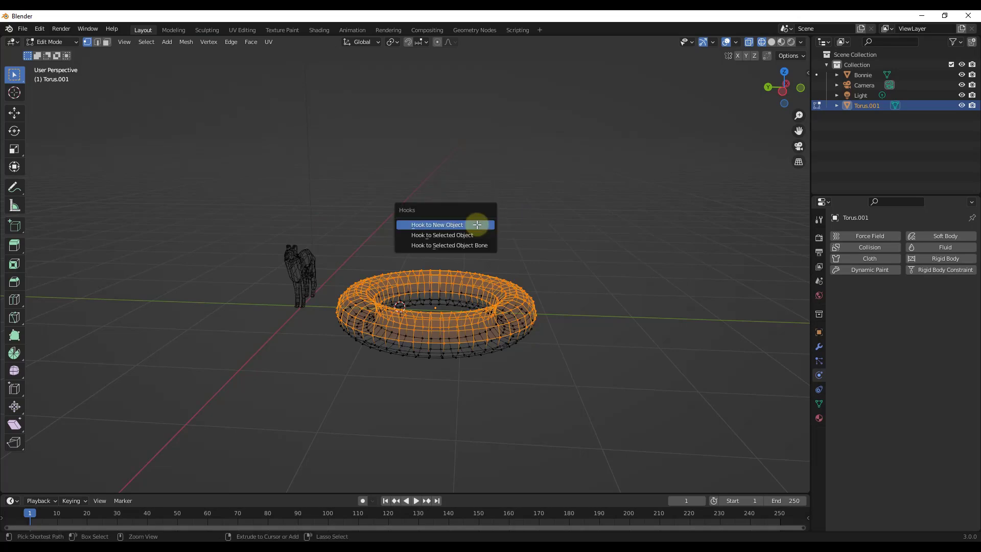
{"action": "left_click", "coordinate": [442, 225]}
Switch the viewport back to Material Preview shading and return the torus to Object Mode
{"action": "scroll", "coordinate": [436, 297], "scroll_direction": "up", "scroll_amount": 4}
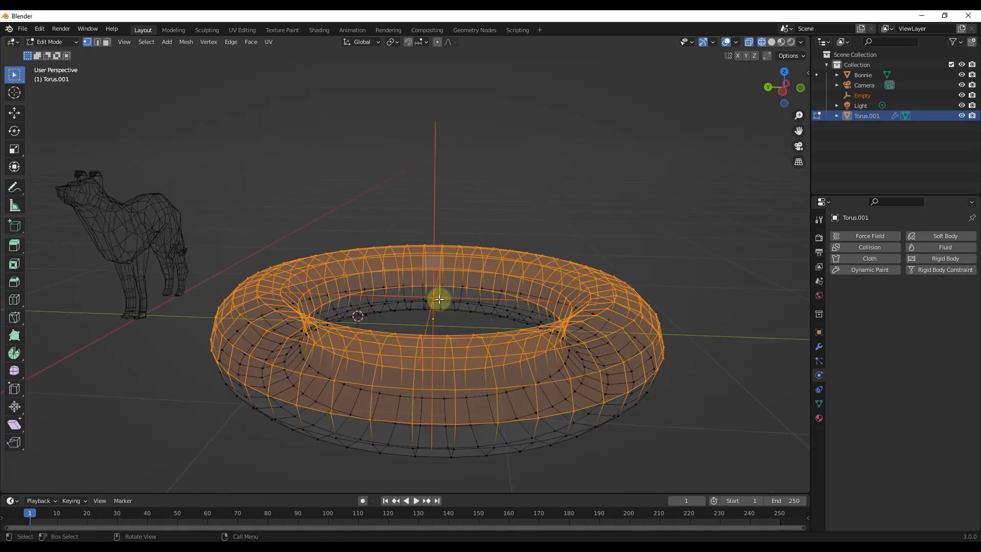
{"action": "key", "text": "shift+z"}
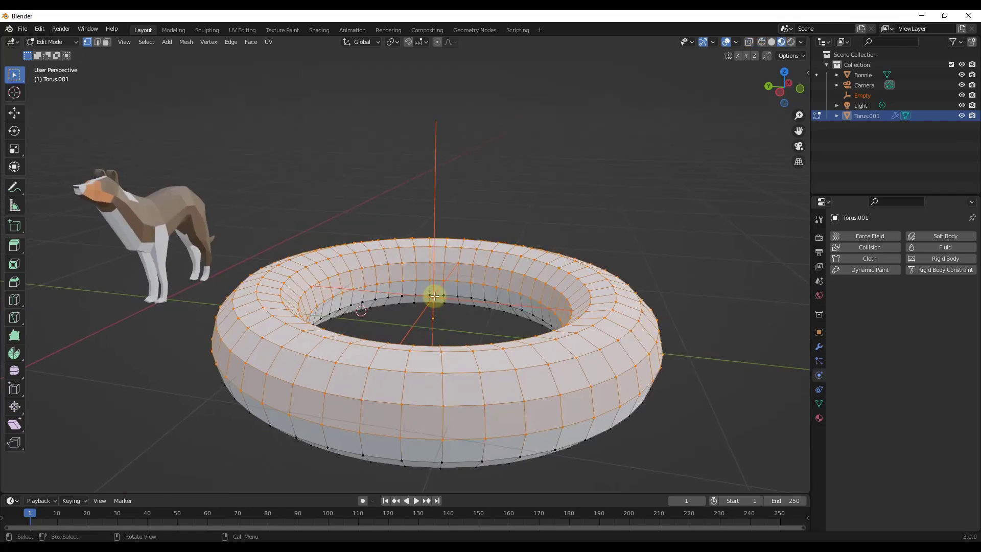
{"action": "middle_click_drag", "start_coordinate": [435, 296], "coordinate": [476, 295]}
{"action": "key", "text": "Tab"}
{"action": "scroll", "coordinate": [467, 295], "scroll_direction": "down", "scroll_amount": 3}
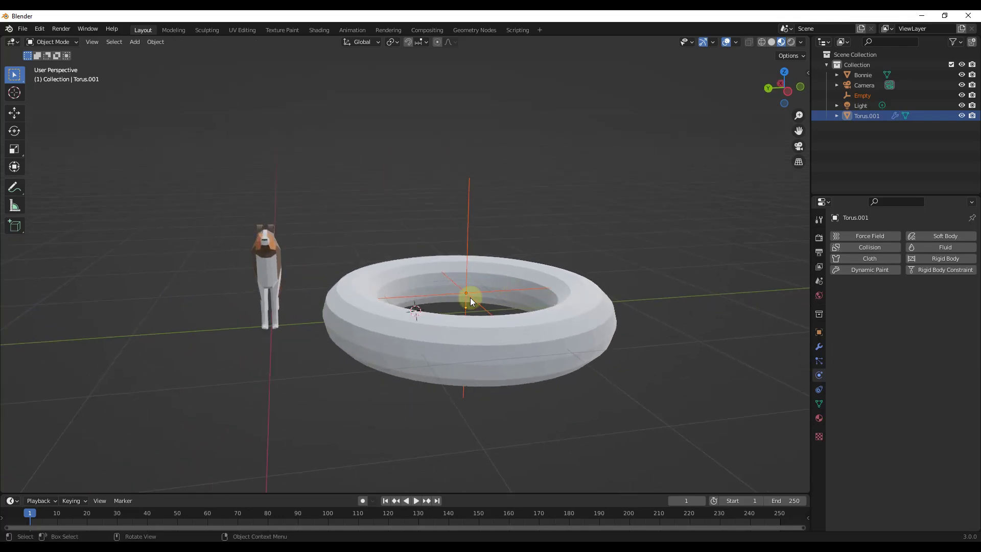
Try moving and rotating the hook empty to deform the upper part of the torus
{"action": "key", "text": "g"}
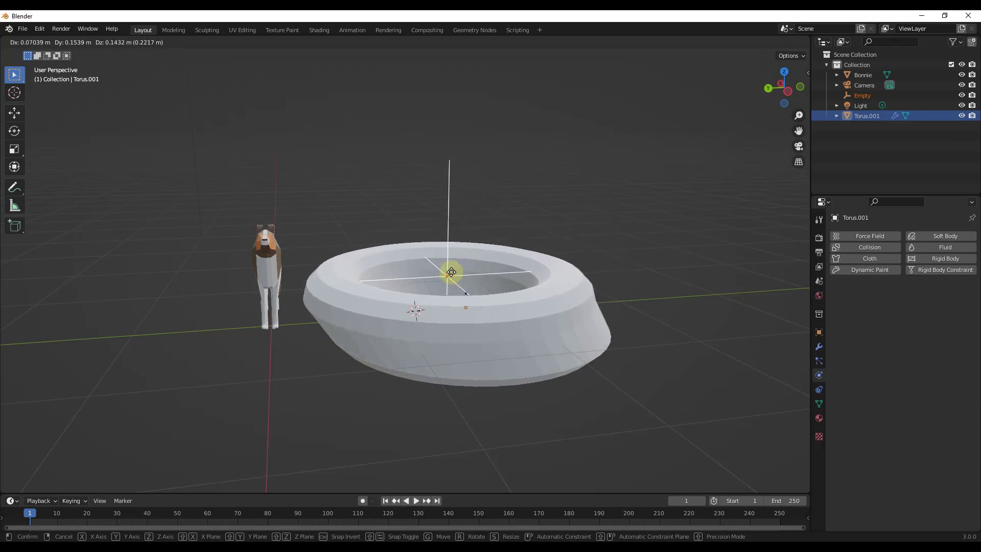
{"action": "left_click", "coordinate": [475, 278]}
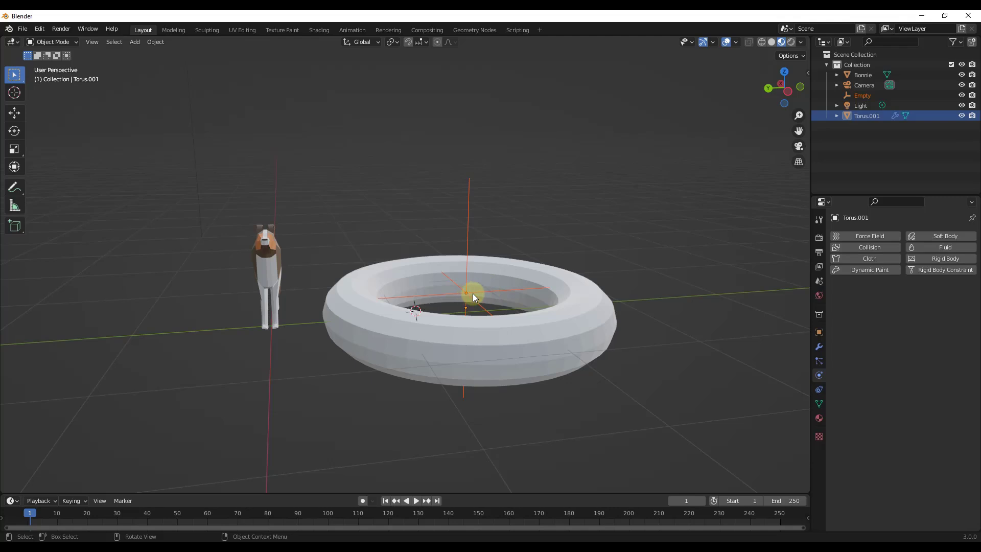
{"action": "key", "text": "r"}
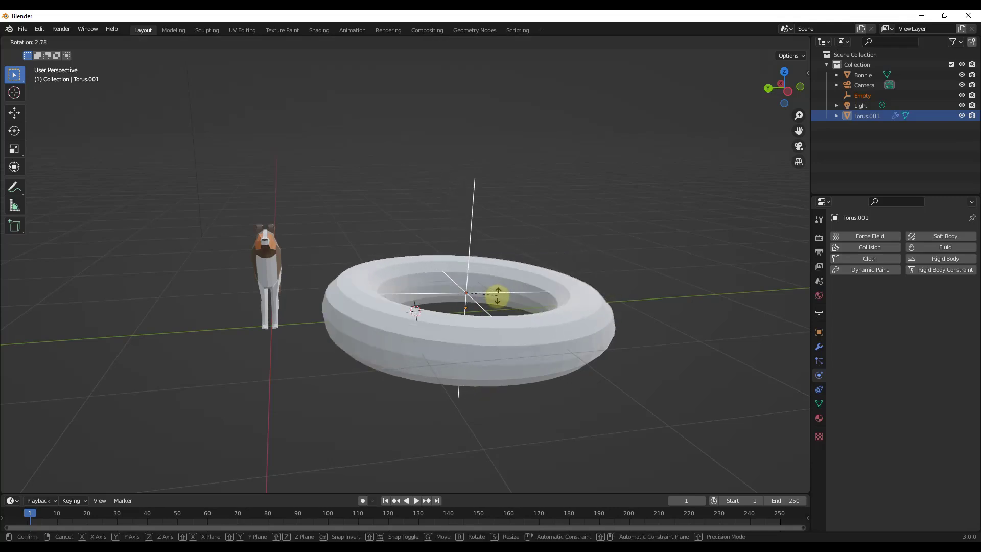
{"action": "right_click", "coordinate": [507, 287]}
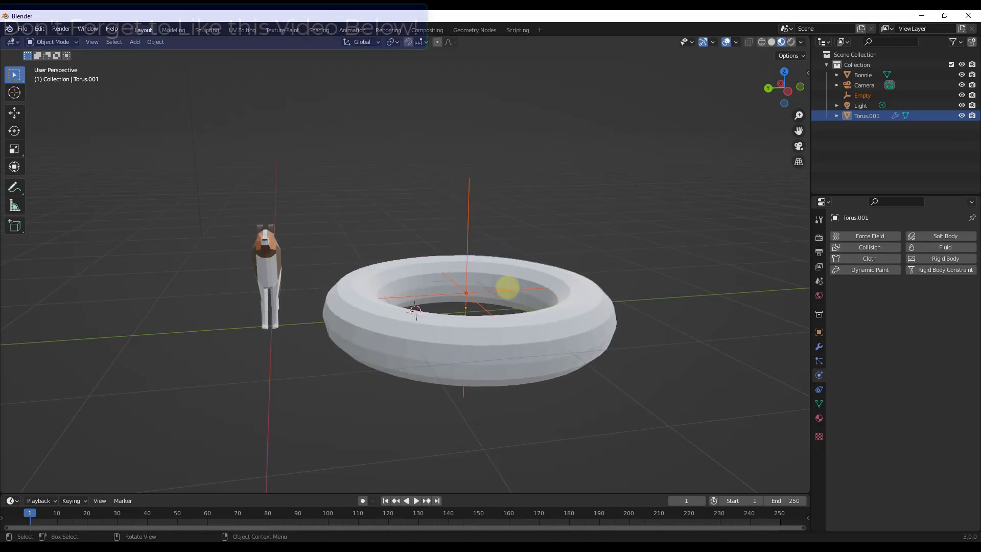
Scale the hook empty down slightly to shrink the upper part of the torus
{"action": "key", "text": "s"}
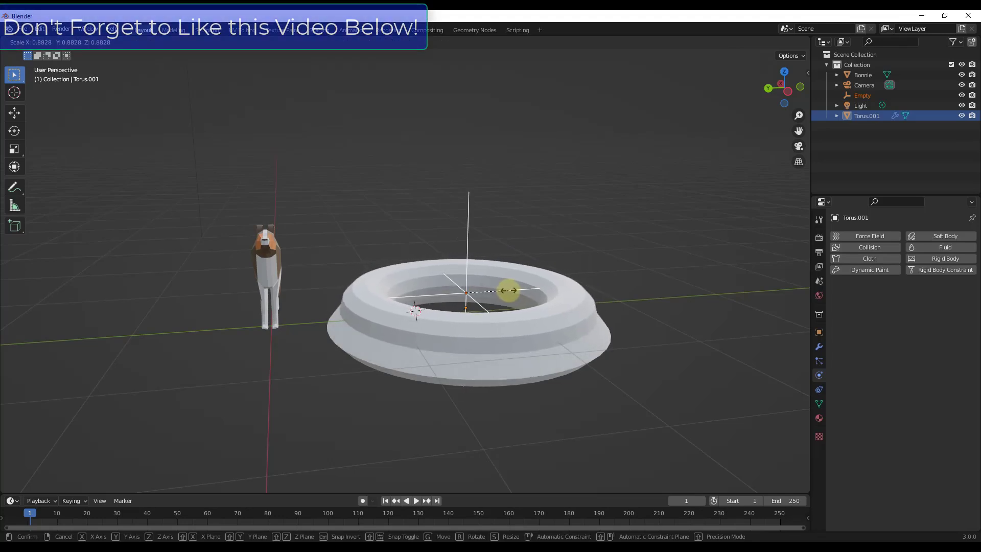
{"action": "left_click", "coordinate": [509, 289]}
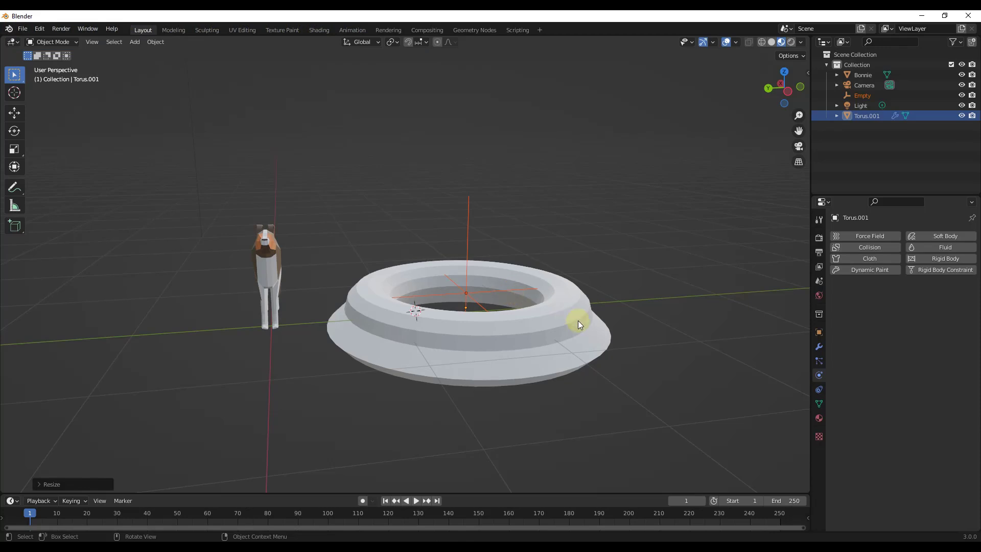
Select the torus and examine the settings of its Hook modifier
{"action": "scroll", "coordinate": [567, 320], "scroll_direction": "up", "scroll_amount": 2}
{"action": "left_click", "coordinate": [560, 318]}
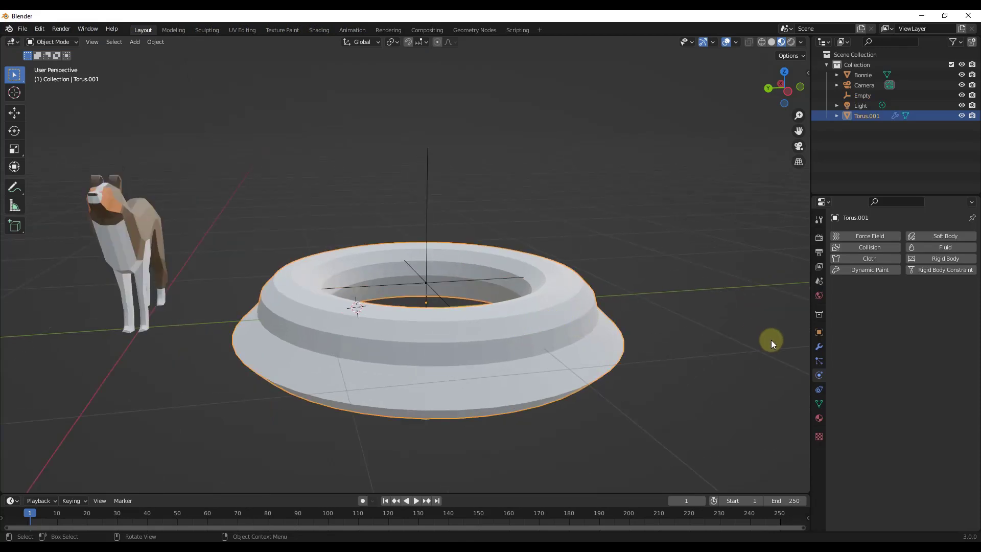
{"action": "left_click", "coordinate": [818, 347]}
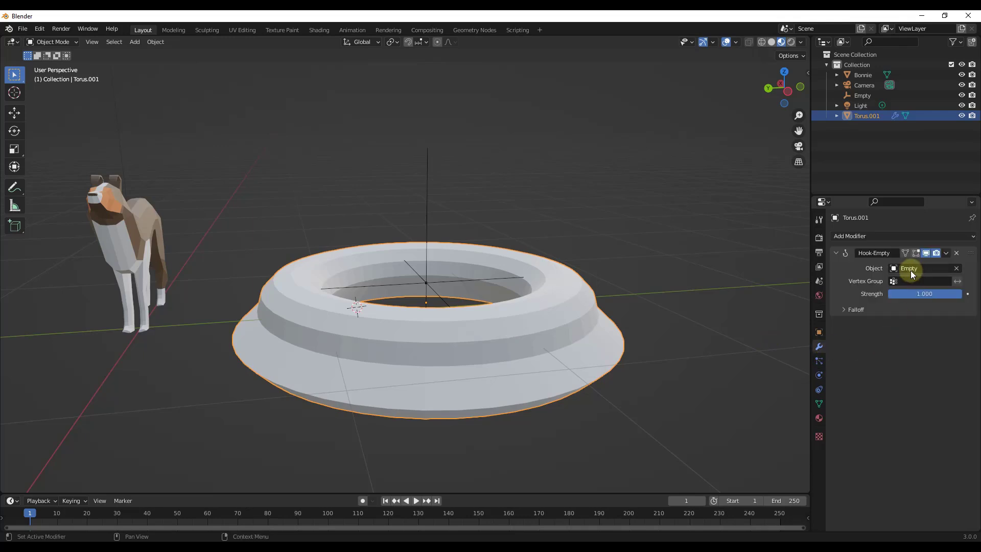
{"action": "middle_click_drag", "start_coordinate": [547, 337], "coordinate": [583, 326]}
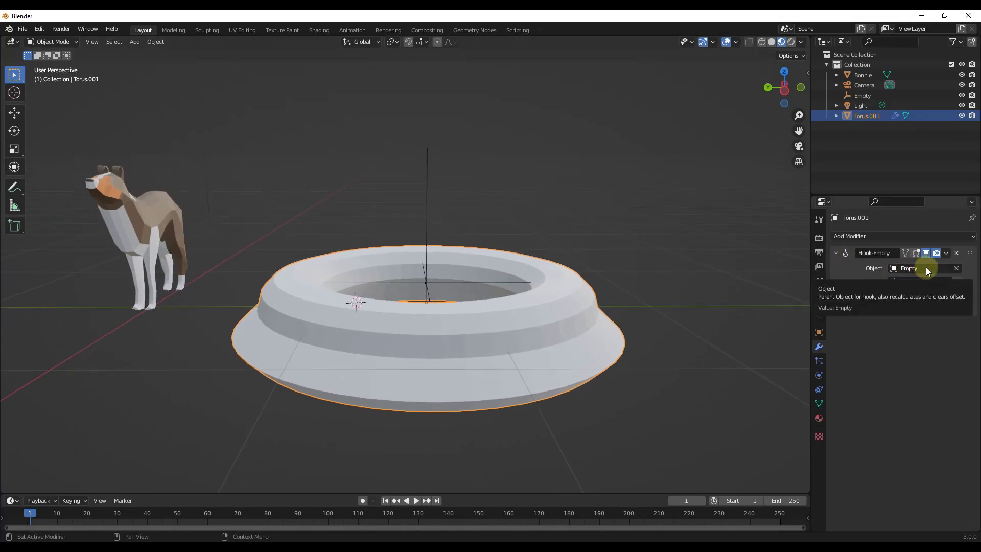
Add a cube at the empty's location in the torus's centre and scale it down to about 0.06
{"action": "middle_click_drag", "start_coordinate": [531, 287], "coordinate": [424, 289]}
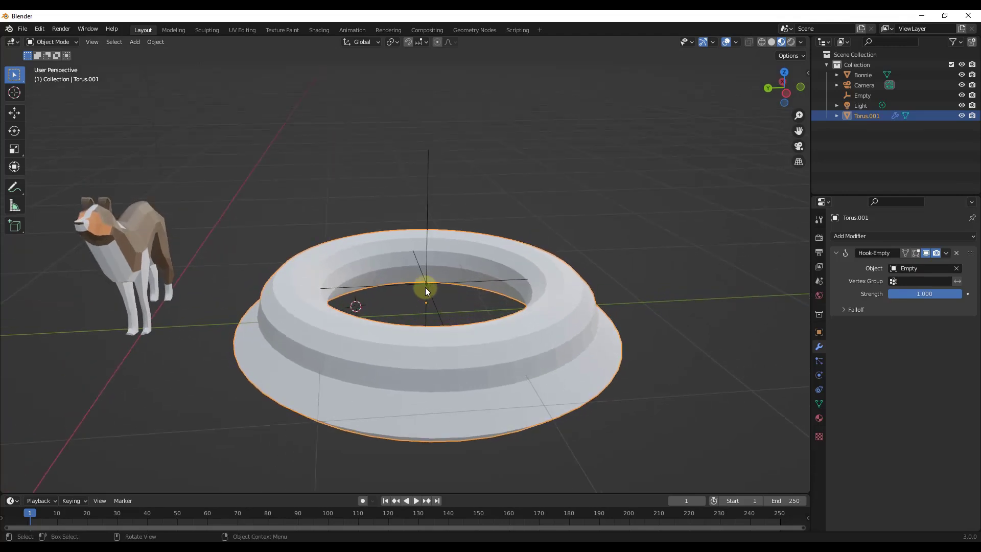
{"action": "right_click", "coordinate": [427, 283], "text": "shift"}
{"action": "key", "text": "shift+a"}
{"action": "mouse_move", "coordinate": [430, 284]}
{"action": "left_click", "coordinate": [467, 59]}
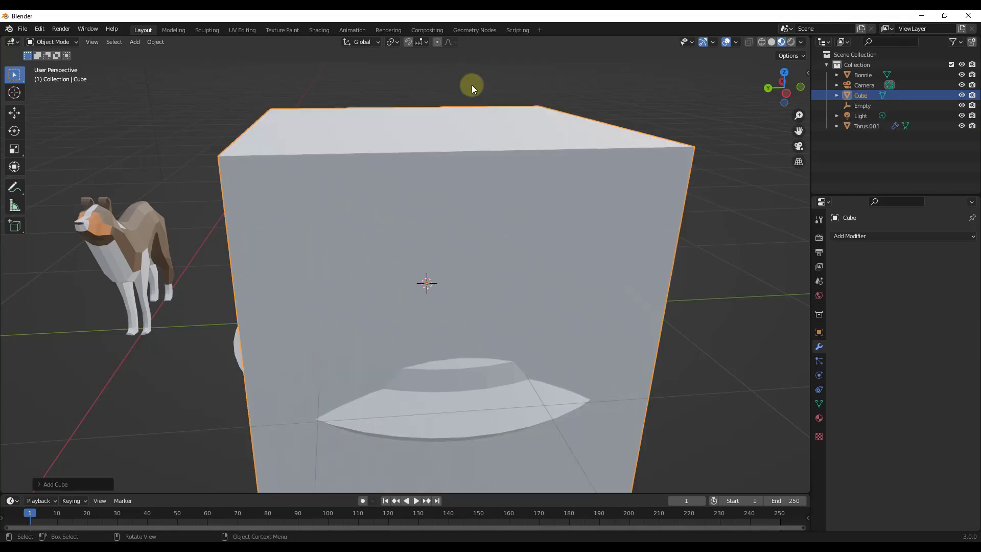
{"action": "key", "text": "s"}
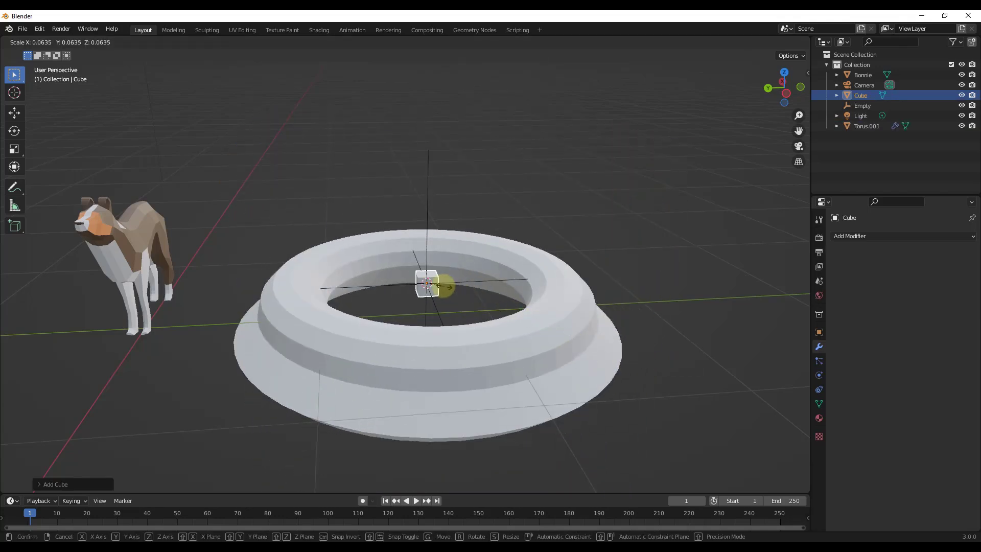
{"action": "left_click", "coordinate": [444, 287]}
Apply the rotation and scale of the small cube
{"action": "left_click", "coordinate": [155, 42]}
{"action": "mouse_move", "coordinate": [177, 94]}
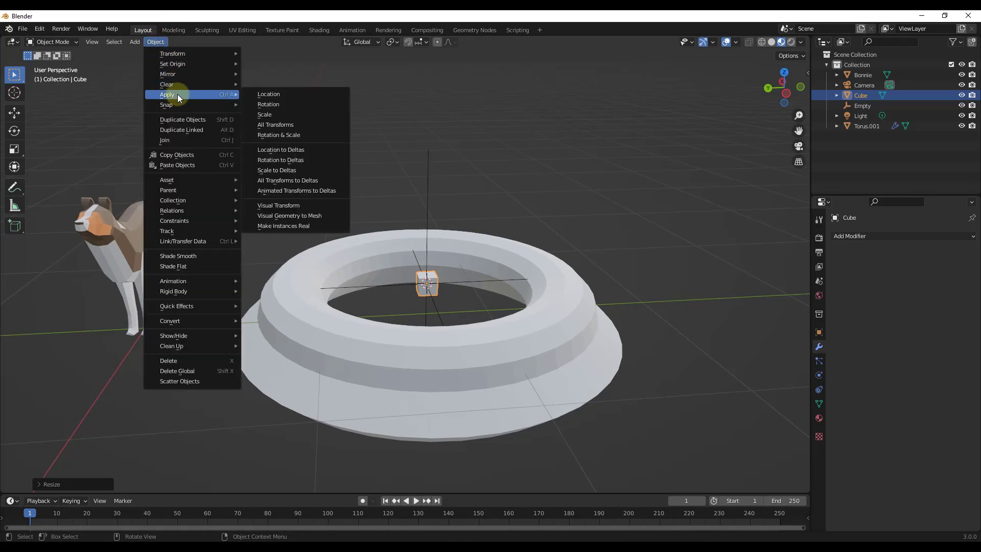
{"action": "left_click", "coordinate": [291, 130]}
Replace the empty with Cube as the target object of the torus's Hook modifier
{"action": "left_click", "coordinate": [549, 316]}
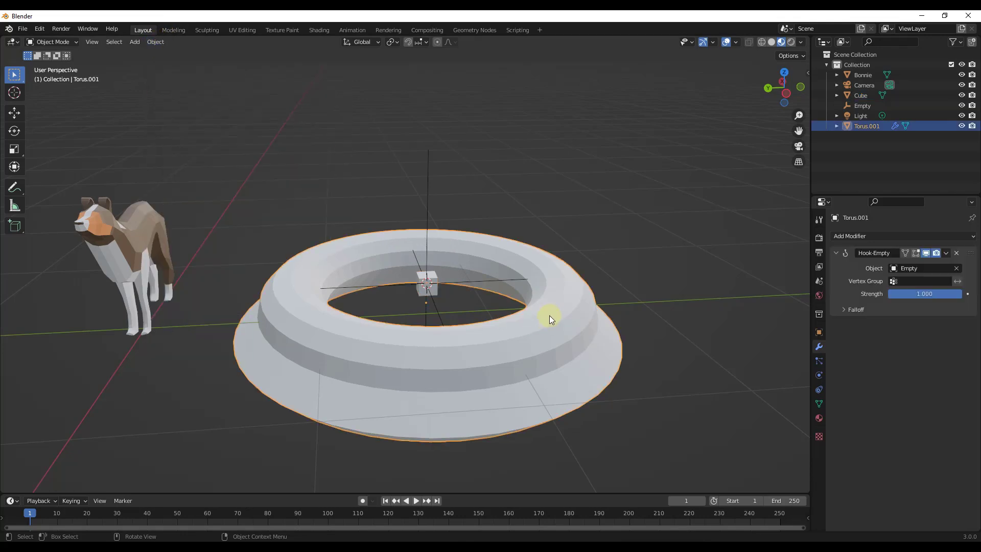
{"action": "left_click", "coordinate": [956, 268]}
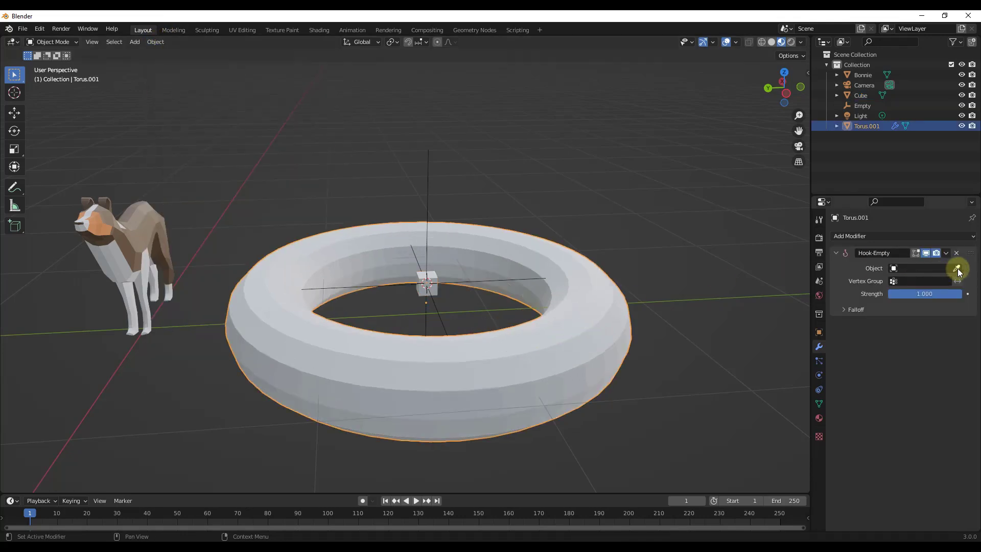
{"action": "left_click", "coordinate": [925, 269]}
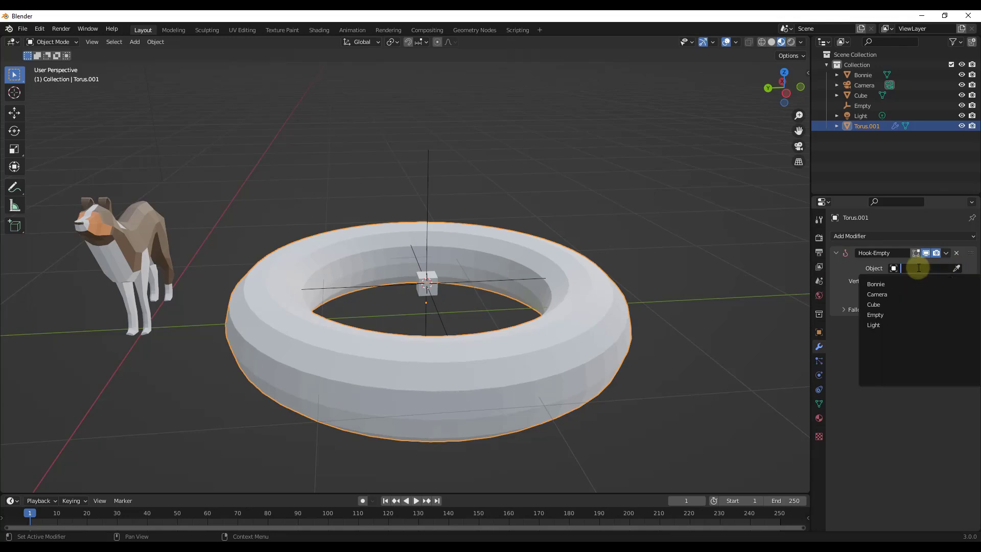
{"action": "left_click", "coordinate": [882, 304]}
Try moving the small cube to deform the hooked part of the torus
{"action": "left_click", "coordinate": [429, 284]}
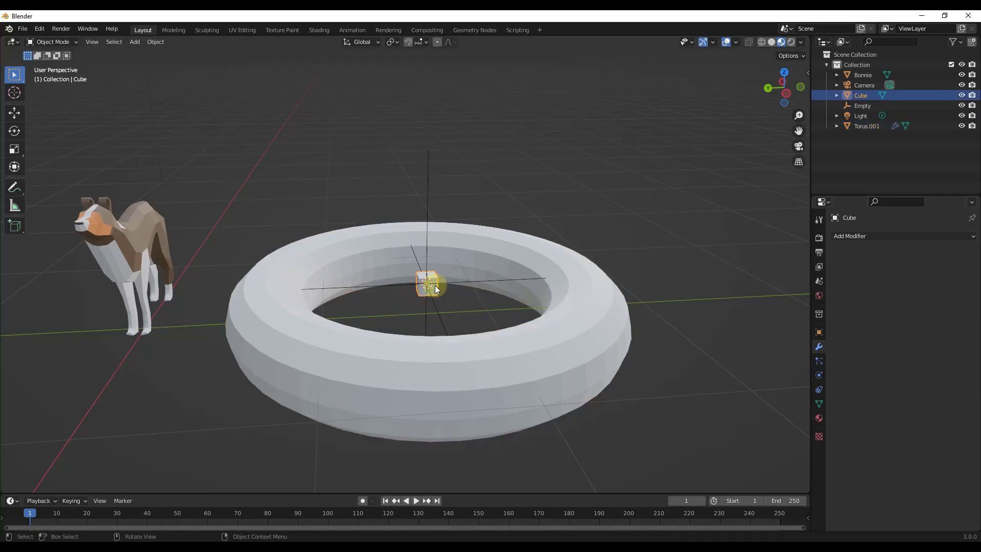
{"action": "key", "text": "g"}
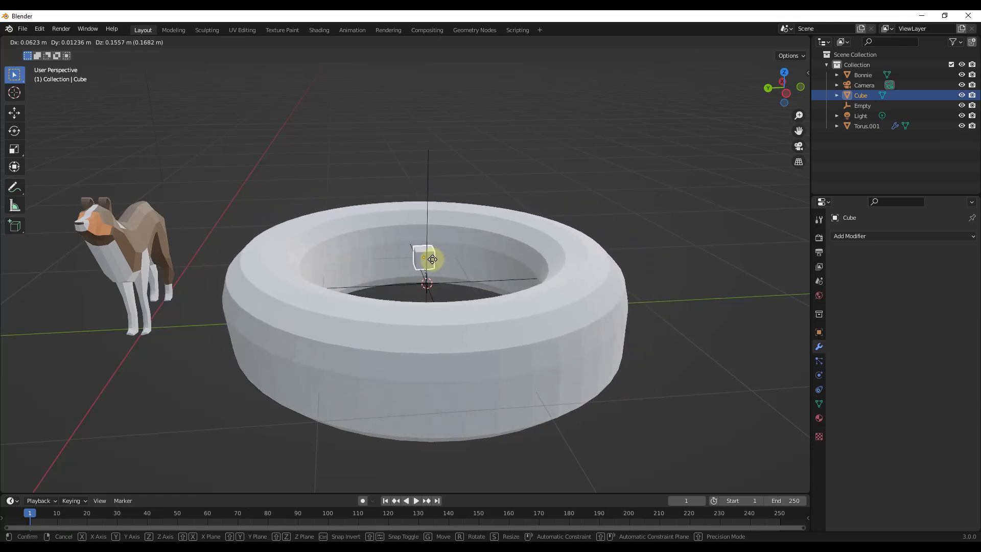
{"action": "key", "text": "Escape"}
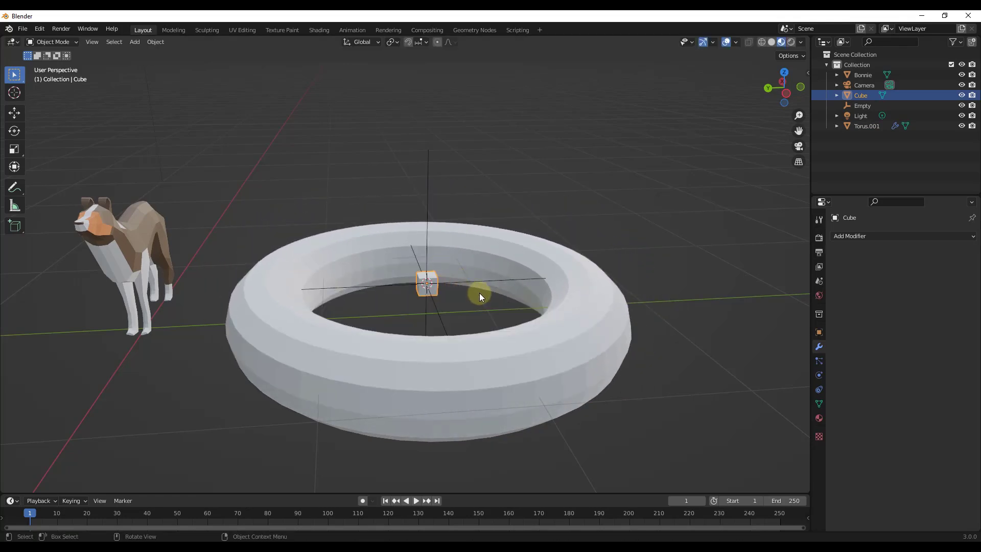
Scale the small cube down slightly to shrink the hooked upper part of the torus
{"action": "key", "text": "s"}
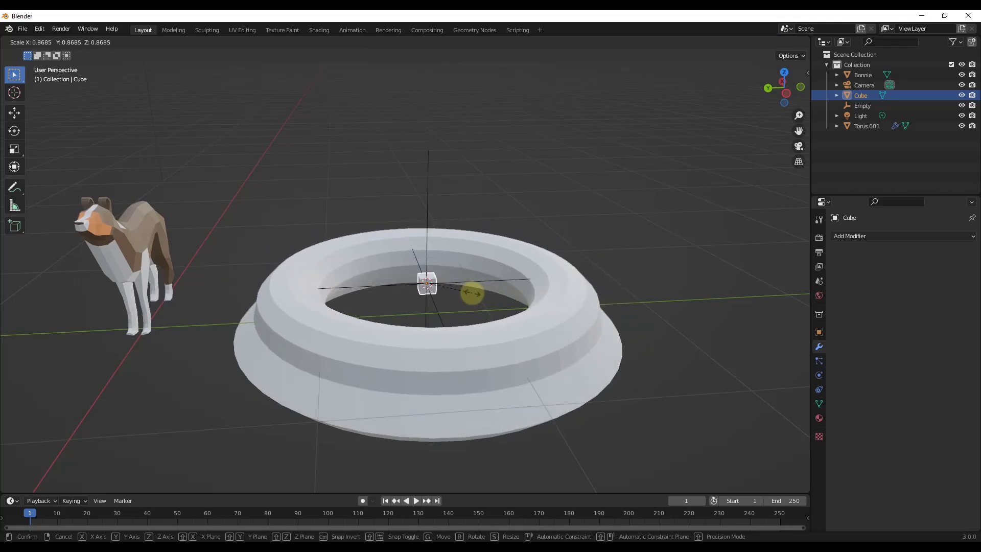
{"action": "left_click", "coordinate": [475, 293]}
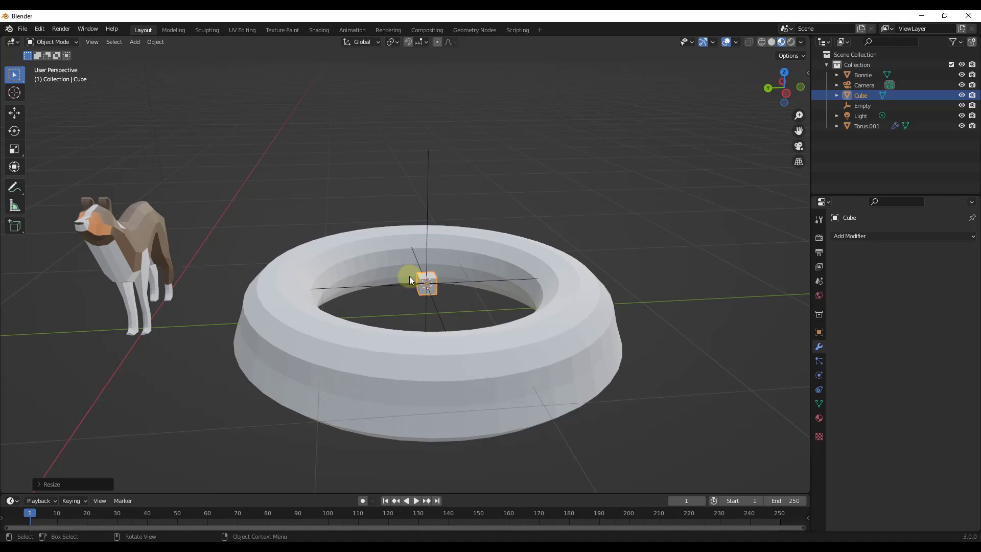
{"action": "key", "text": "s"}
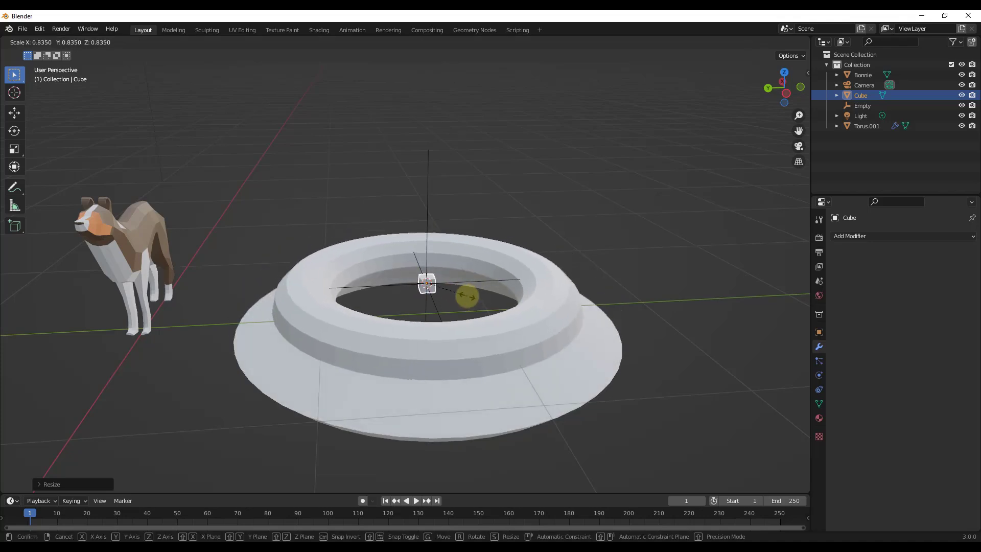
{"action": "left_click", "coordinate": [475, 301]}
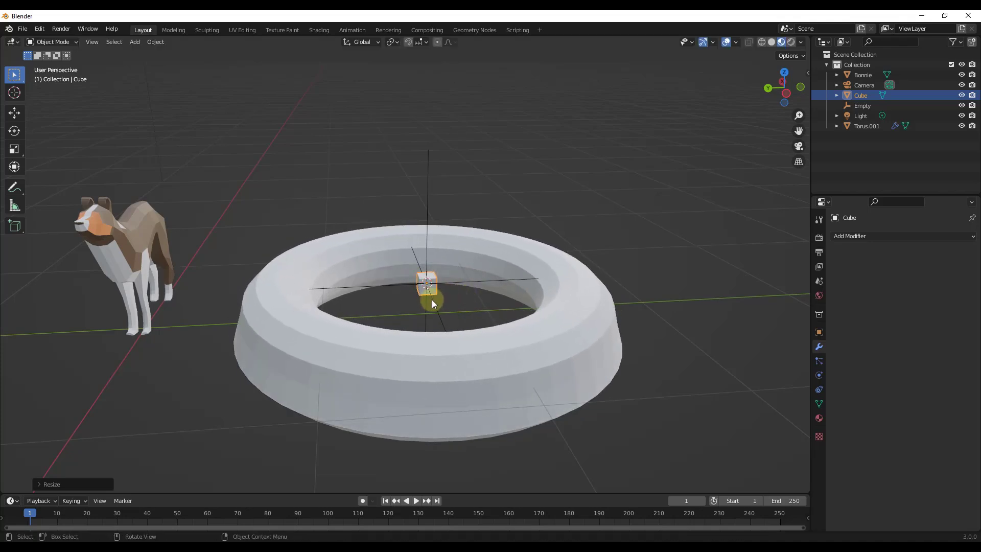
Place the 3D cursor on open ground beside the torus and add an ico sphere there
{"action": "scroll", "coordinate": [439, 286], "scroll_direction": "down", "scroll_amount": 6}
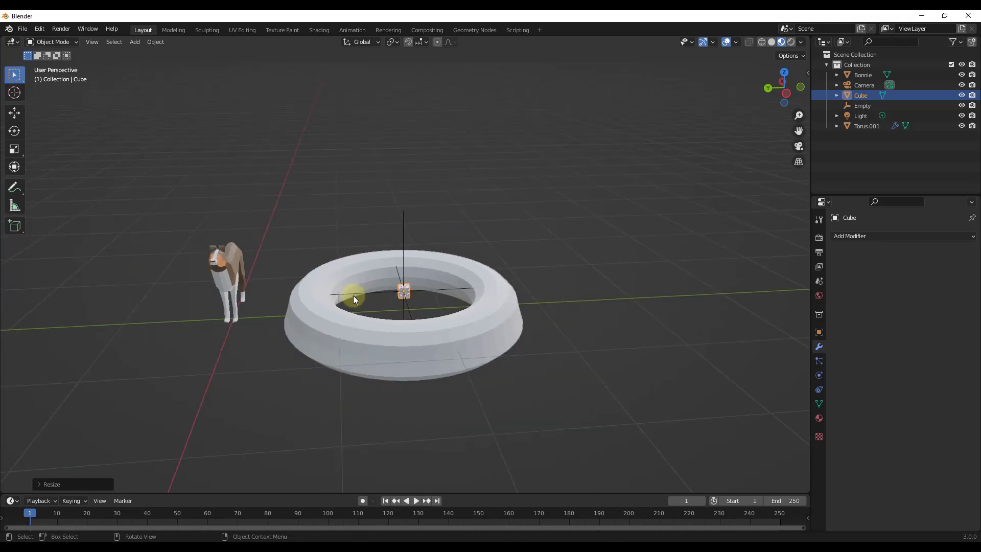
{"action": "key", "text": "g"}
{"action": "left_click", "coordinate": [567, 292]}
{"action": "key", "text": "shift+a"}
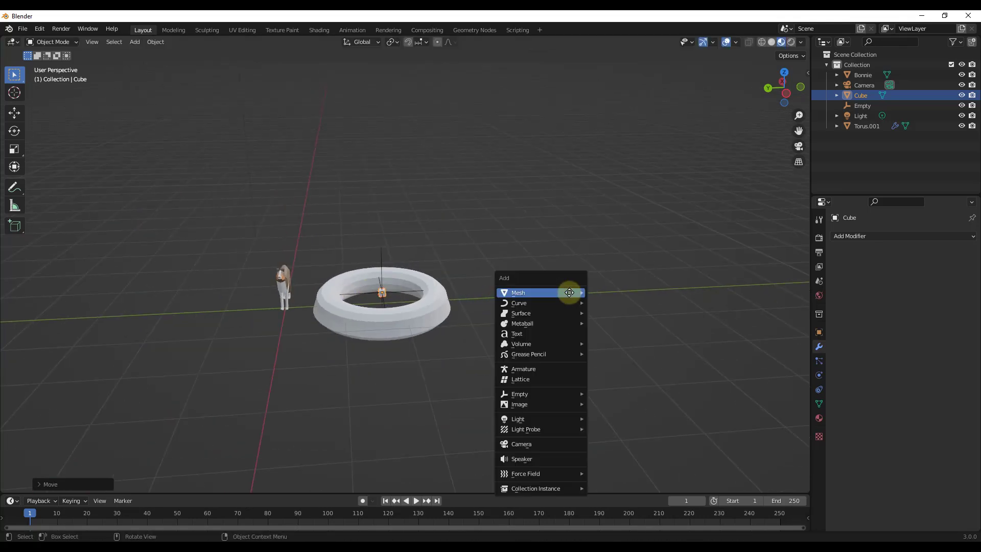
{"action": "mouse_move", "coordinate": [566, 292]}
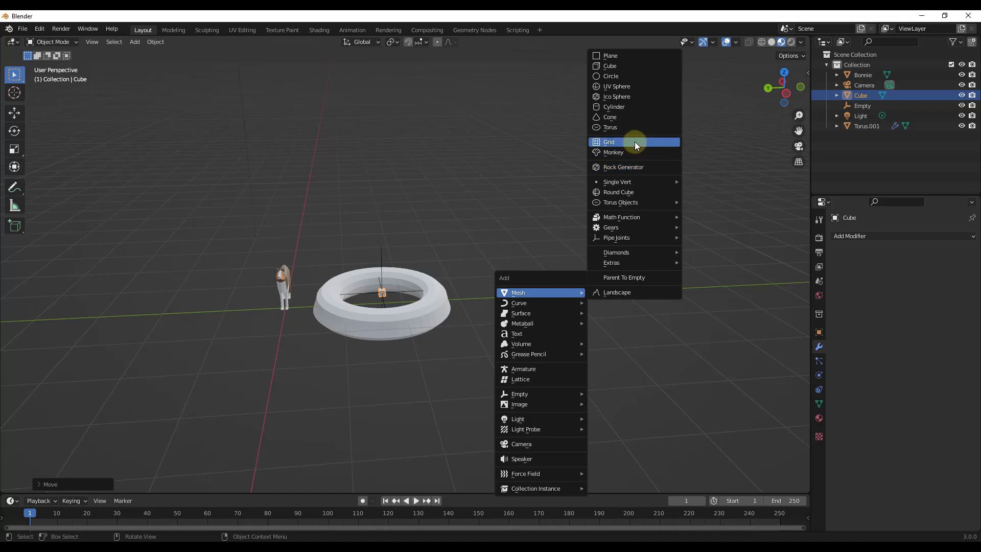
{"action": "left_click", "coordinate": [628, 96]}
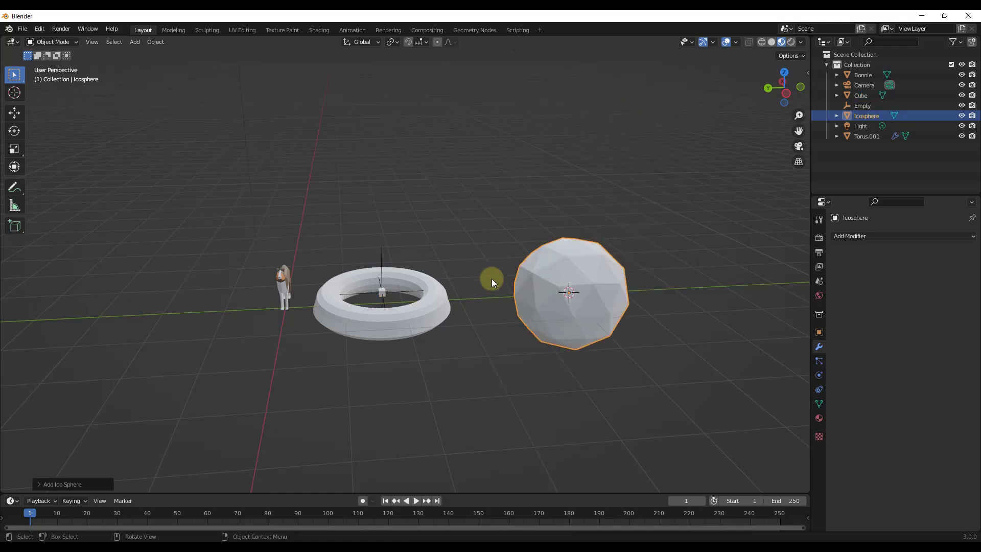
Place the 3D cursor at the top of the ico sphere and add a plain axes empty there
{"action": "scroll", "coordinate": [492, 278], "scroll_direction": "down", "scroll_amount": 1}
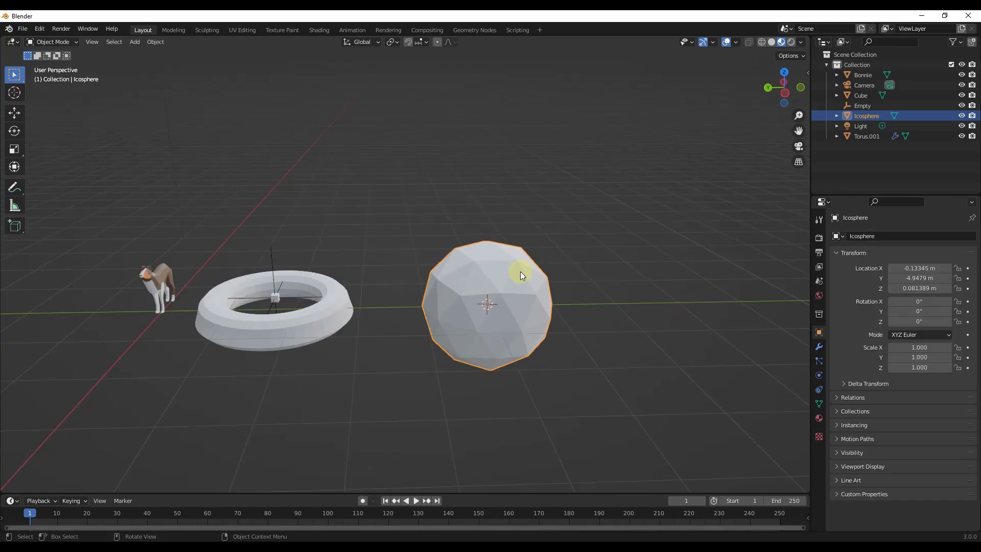
{"action": "scroll", "coordinate": [520, 271], "scroll_direction": "up", "scroll_amount": 1}
{"action": "mouse_move", "coordinate": [507, 262]}
{"action": "middle_mouse_down"}
{"action": "mouse_move", "coordinate": [511, 275]}
{"action": "mouse_move", "coordinate": [512, 267]}
{"action": "middle_mouse_up"}
{"action": "right_click_drag", "start_coordinate": [490, 242], "coordinate": [486, 241], "text": "shift"}
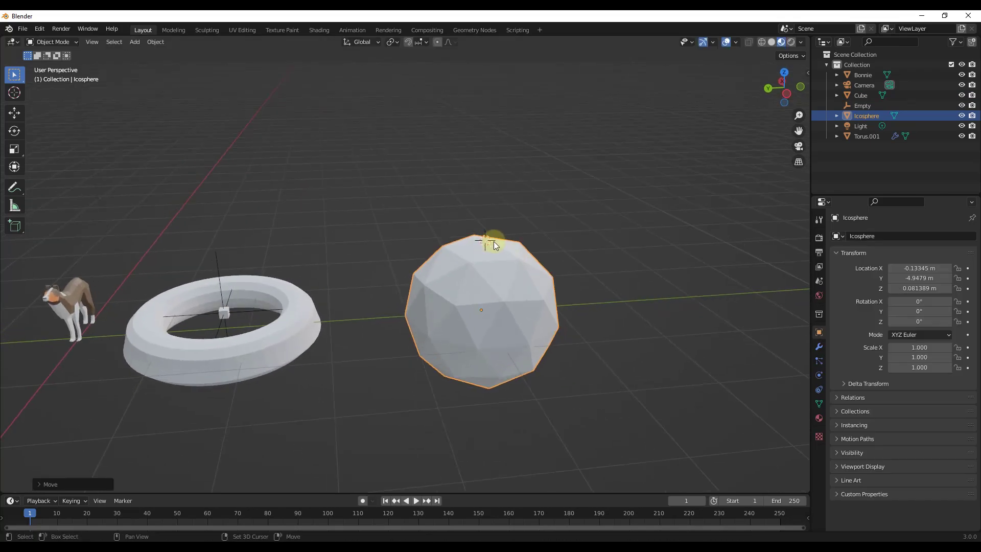
{"action": "key", "text": "shift+a"}
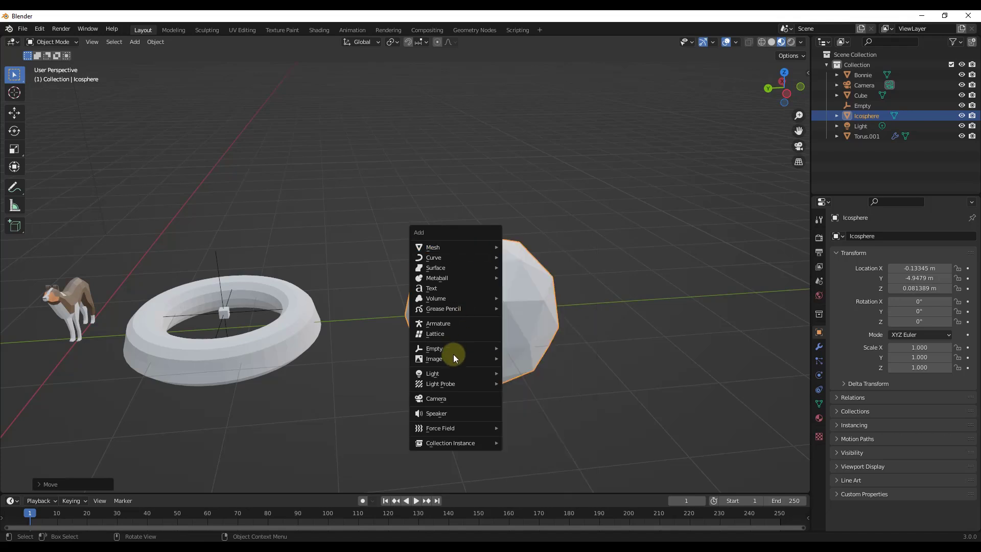
{"action": "mouse_move", "coordinate": [452, 346]}
{"action": "left_click", "coordinate": [534, 347]}
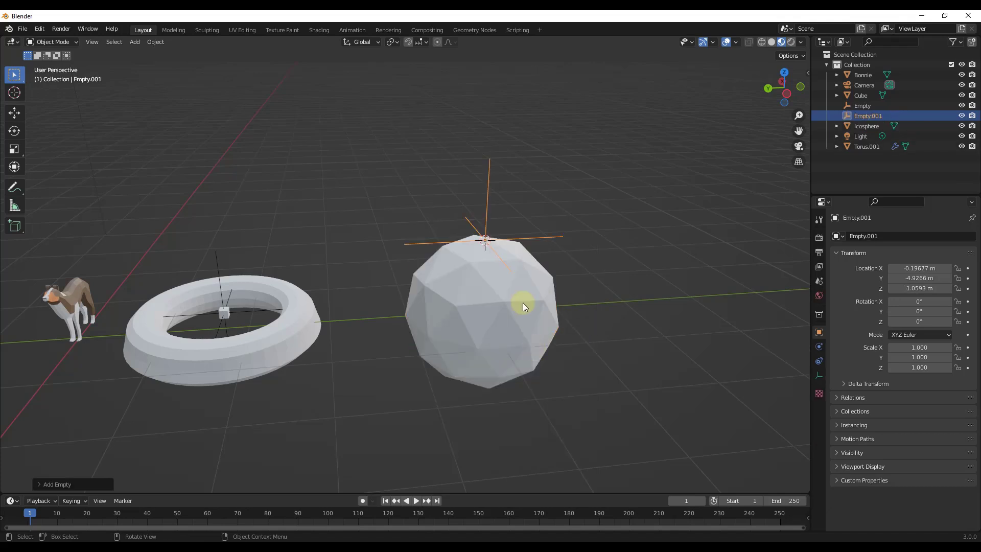
Raise the new empty above the ico sphere to a Z location of about 1.45 m
{"action": "key", "text": "g"}
{"action": "left_click", "coordinate": [521, 259]}
{"action": "middle_click_drag", "start_coordinate": [521, 259], "coordinate": [488, 211]}
Hook all vertices of the ico sphere to the empty above it and show the sphere's Hook modifier settings
{"action": "left_click", "coordinate": [506, 280]}
{"action": "middle_click_drag", "start_coordinate": [507, 278], "coordinate": [521, 317]}
{"action": "key", "text": "Tab"}
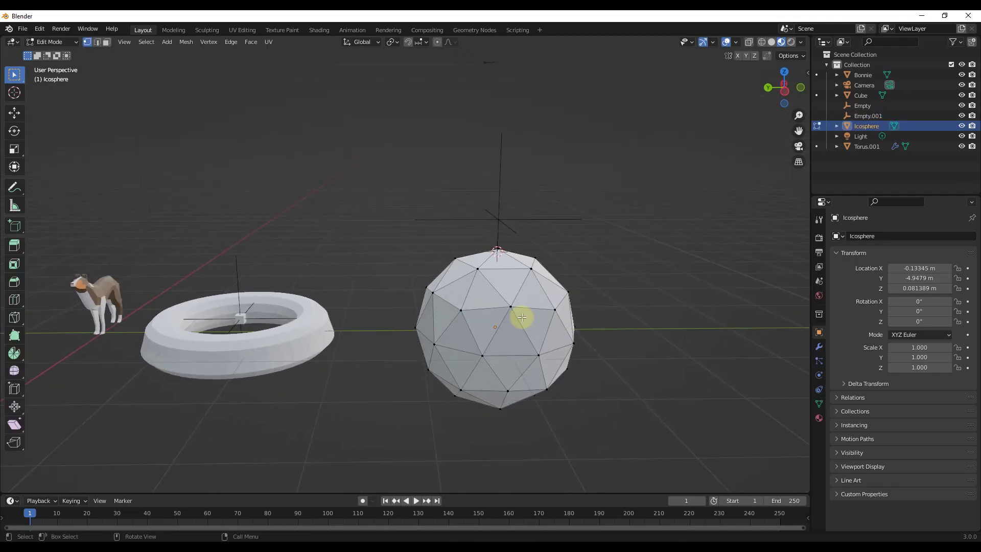
{"action": "key", "text": "a"}
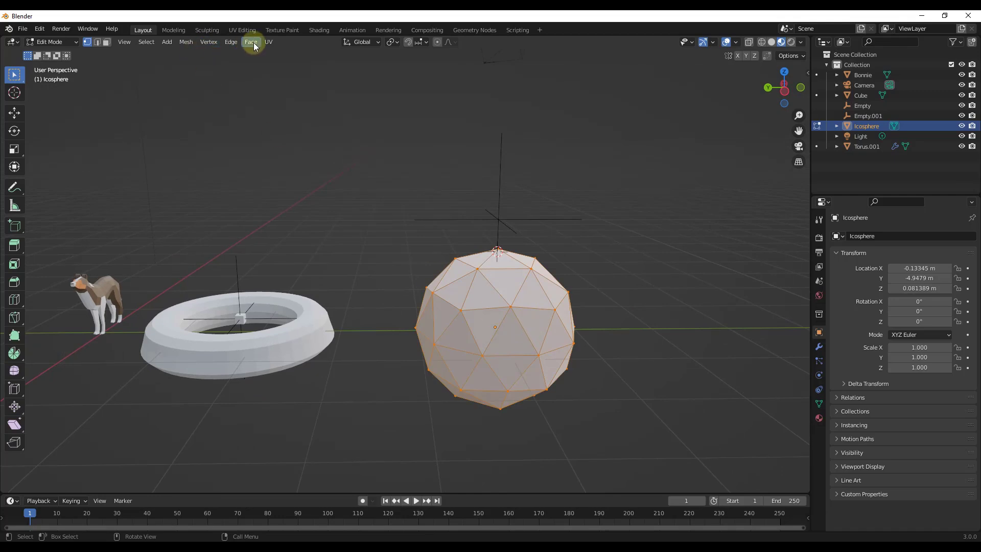
{"action": "left_click", "coordinate": [498, 217], "text": "ctrl"}
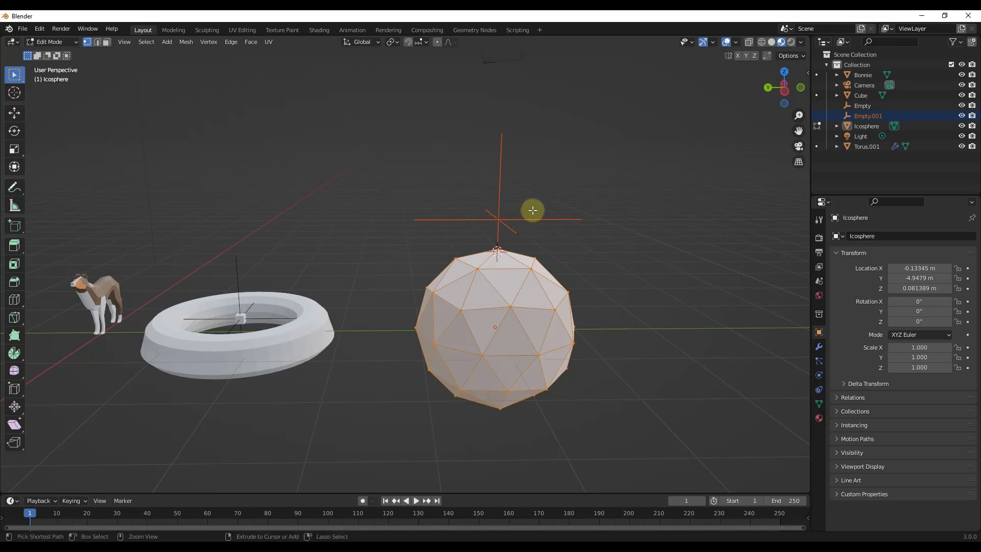
{"action": "key", "text": "ctrl+h"}
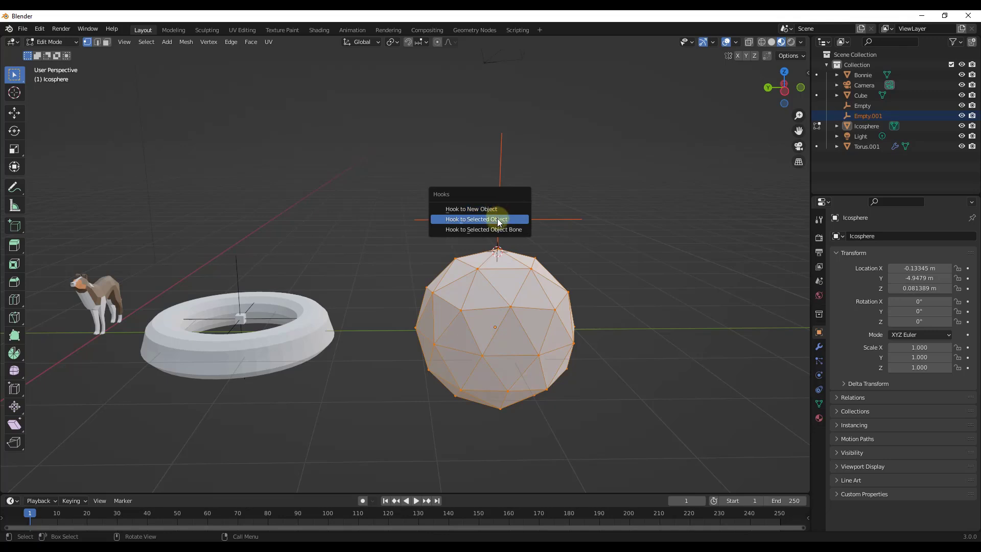
{"action": "left_click", "coordinate": [499, 220]}
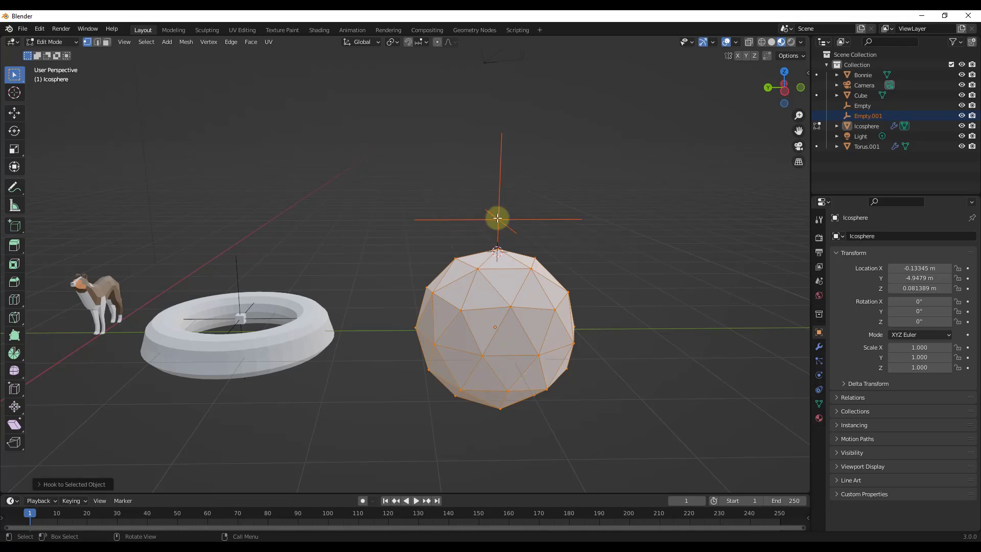
{"action": "key", "text": "Tab"}
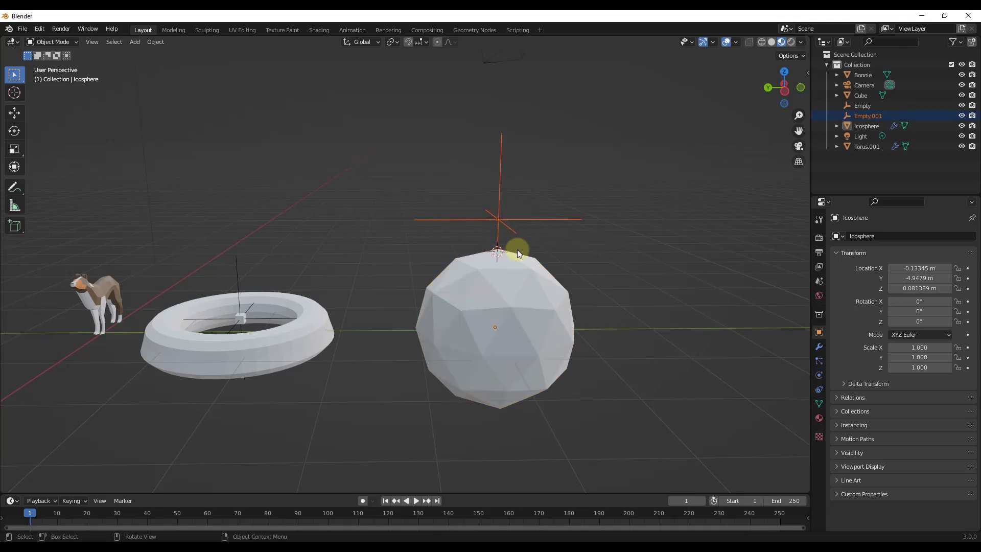
{"action": "left_click", "coordinate": [514, 300]}
{"action": "left_click", "coordinate": [818, 347]}
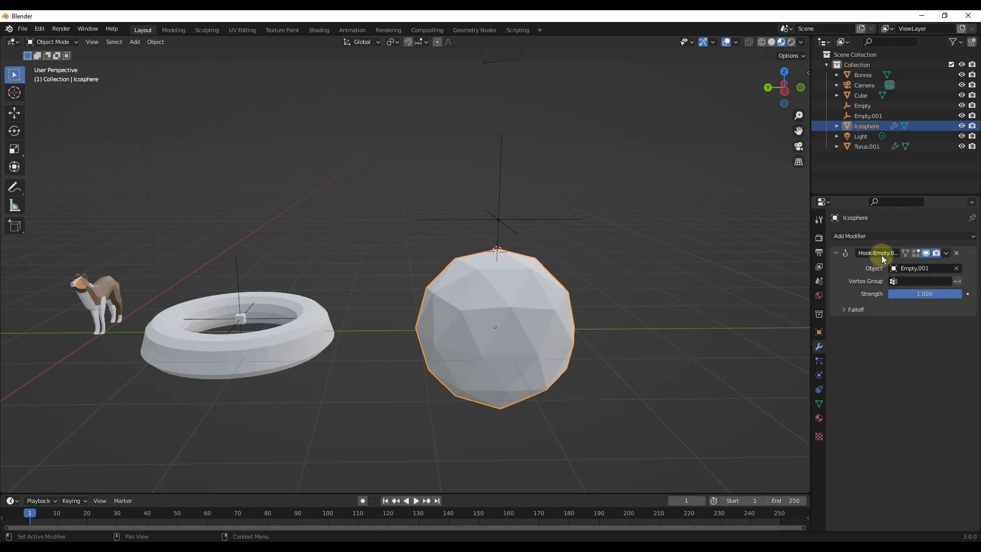
Try moving the empty above the ico sphere to carry the hooked mesh along
{"action": "left_click", "coordinate": [498, 217]}
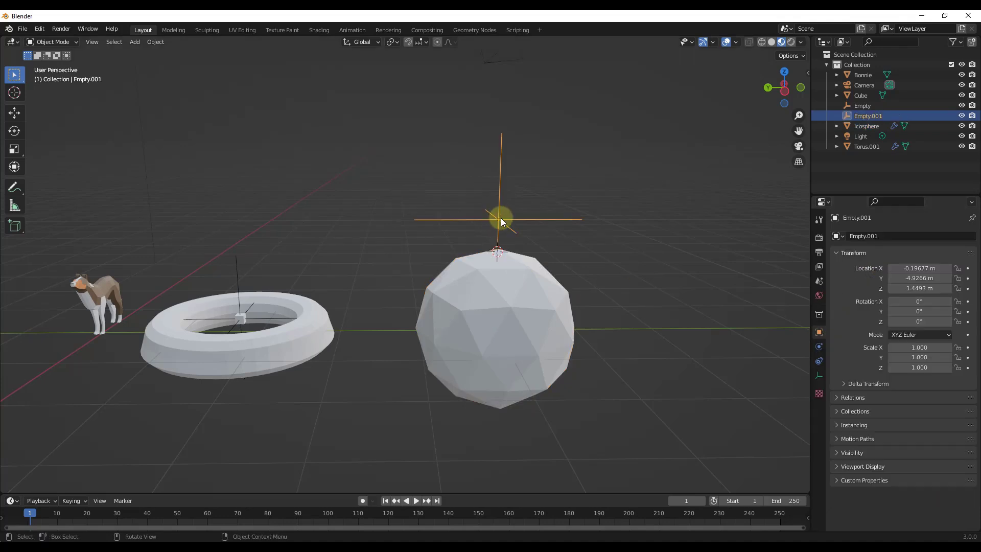
{"action": "key", "text": "g"}
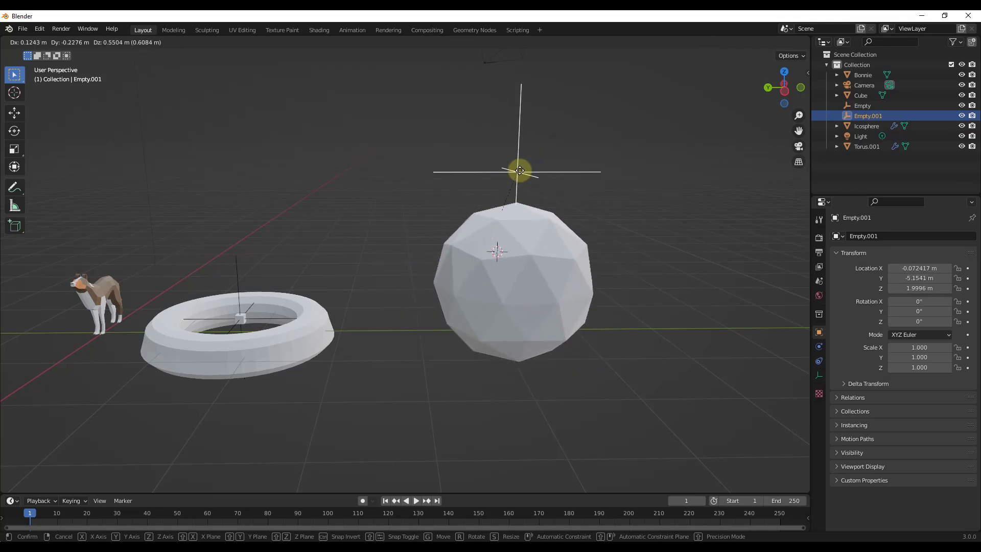
{"action": "left_click", "coordinate": [498, 253]}
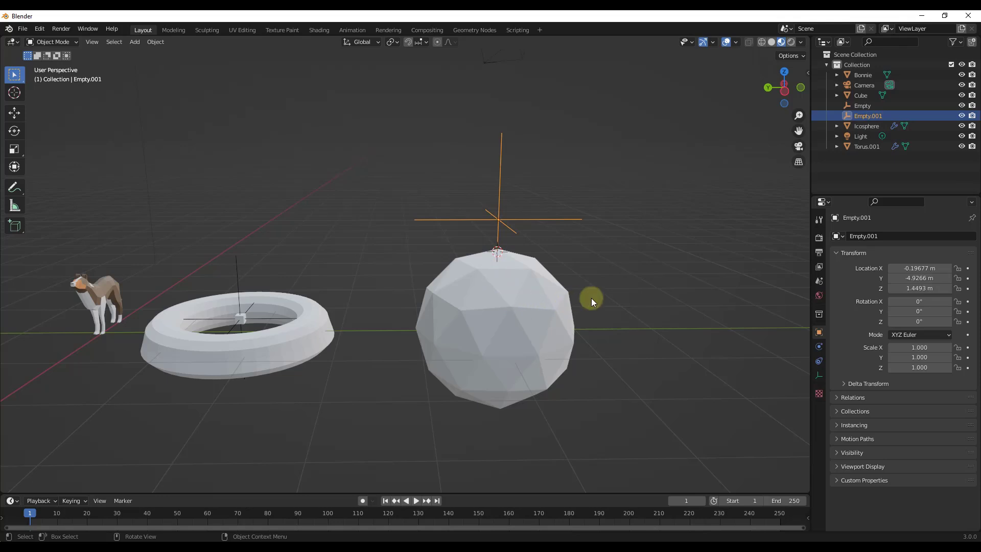
Set the falloff radius of the ico sphere's Hook modifier to 2 m
{"action": "left_click", "coordinate": [501, 287]}
{"action": "left_click", "coordinate": [844, 310]}
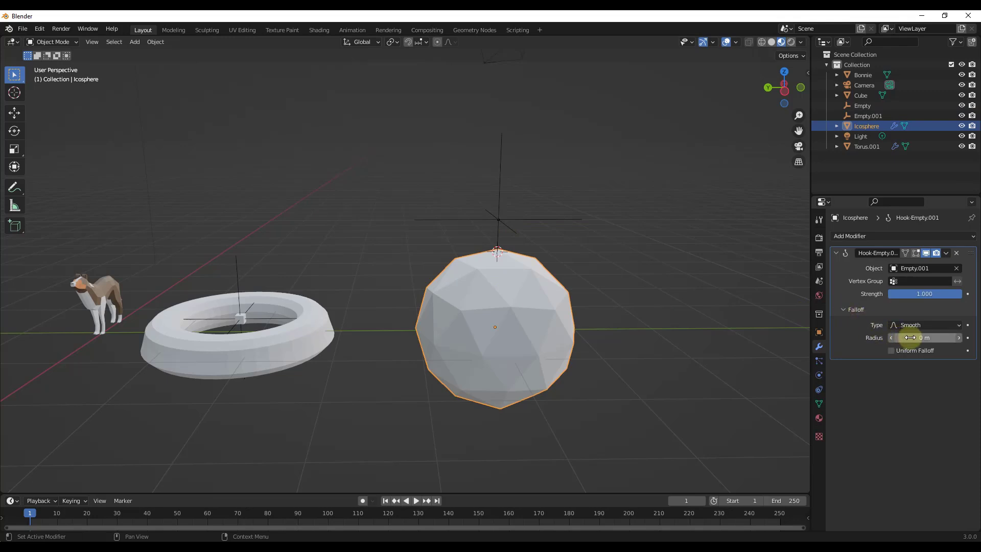
{"action": "left_click_drag", "start_coordinate": [911, 337], "coordinate": [913, 338]}
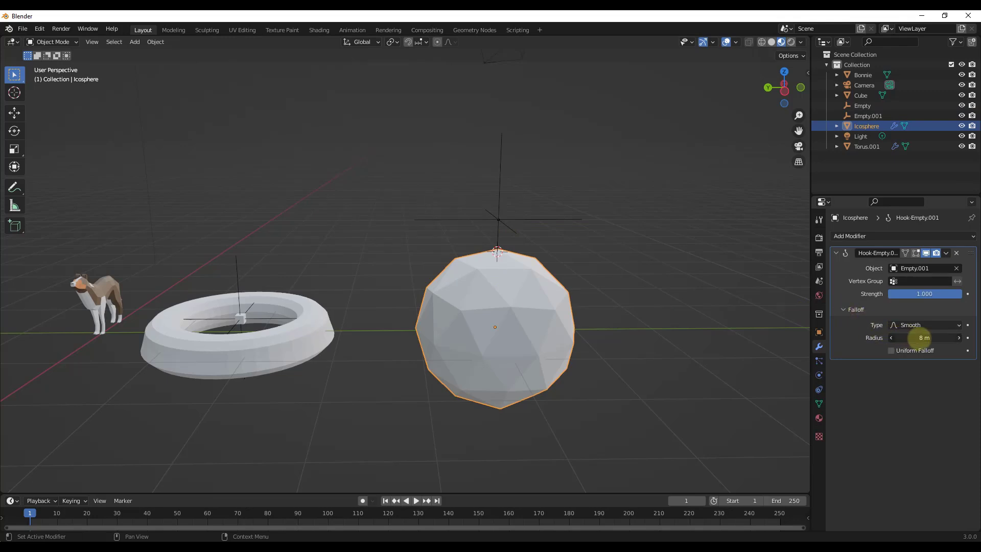
{"action": "left_click", "coordinate": [958, 337]}
Move the ico sphere's empty up to a Z location of about 2.5 m to stretch the sphere's top
{"action": "left_click", "coordinate": [499, 218]}
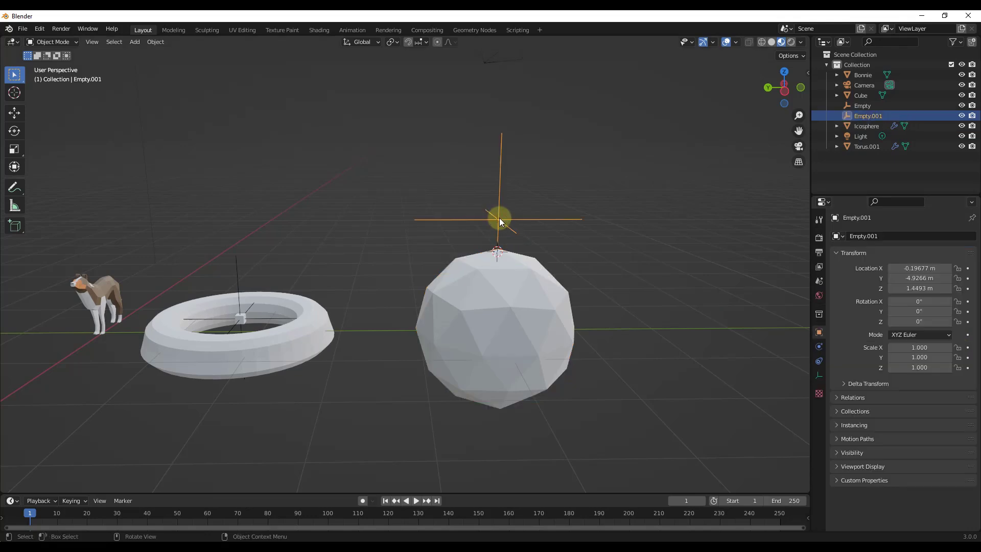
{"action": "key", "text": "g"}
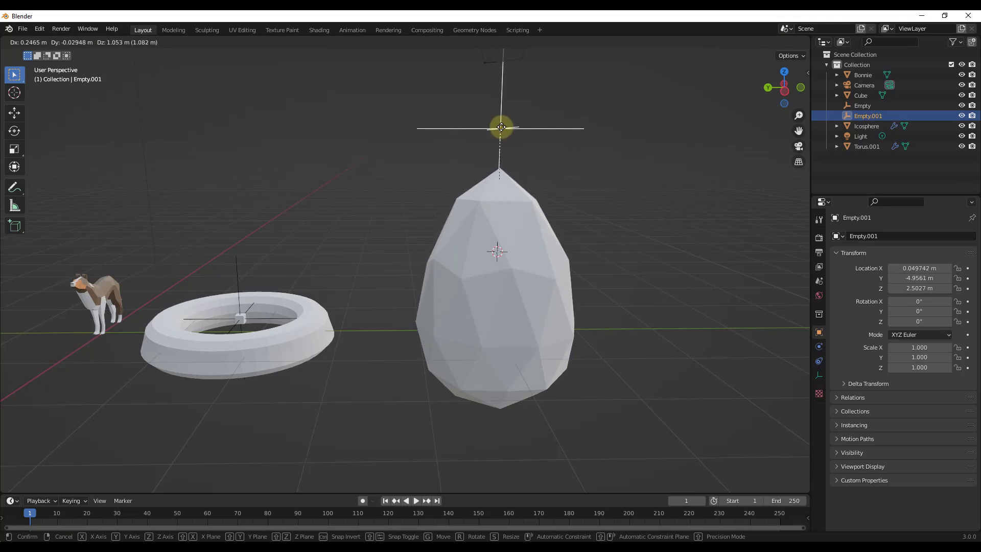
{"action": "left_click", "coordinate": [500, 128]}
Try smaller and larger hook falloff radii on the ico sphere, including 1 m and 3 m, and return to 2 m
{"action": "left_click", "coordinate": [552, 330]}
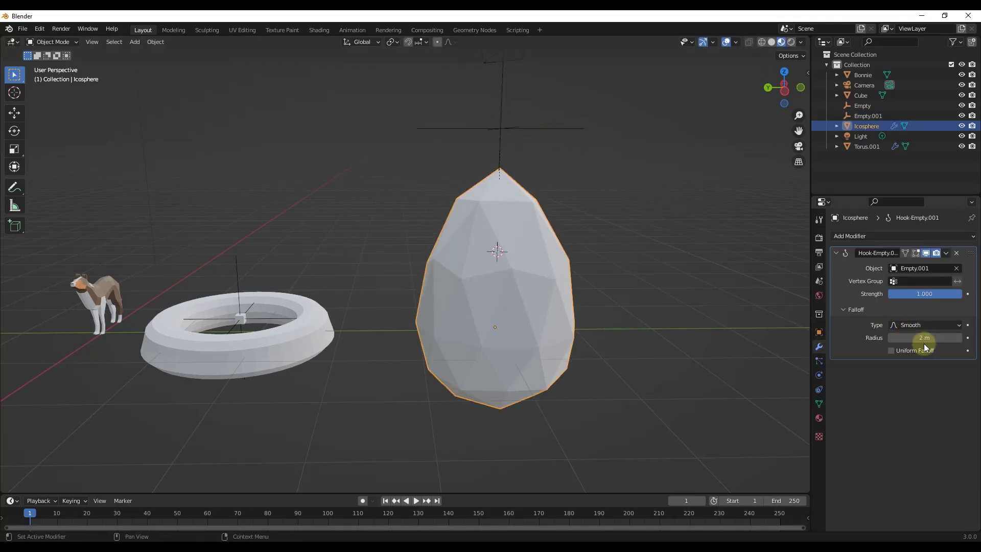
{"action": "left_click", "coordinate": [892, 338]}
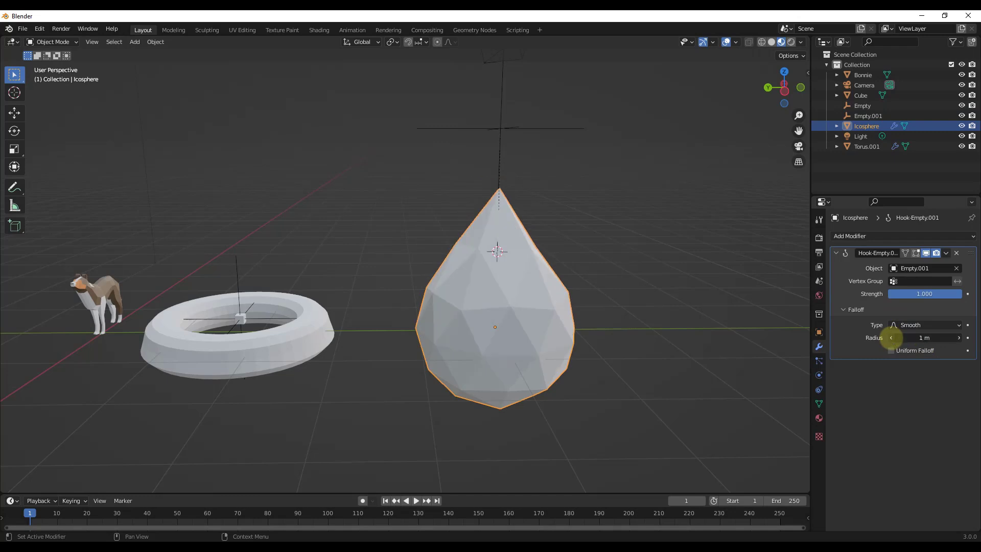
{"action": "left_click", "coordinate": [891, 338]}
{"action": "left_click", "coordinate": [958, 338]}
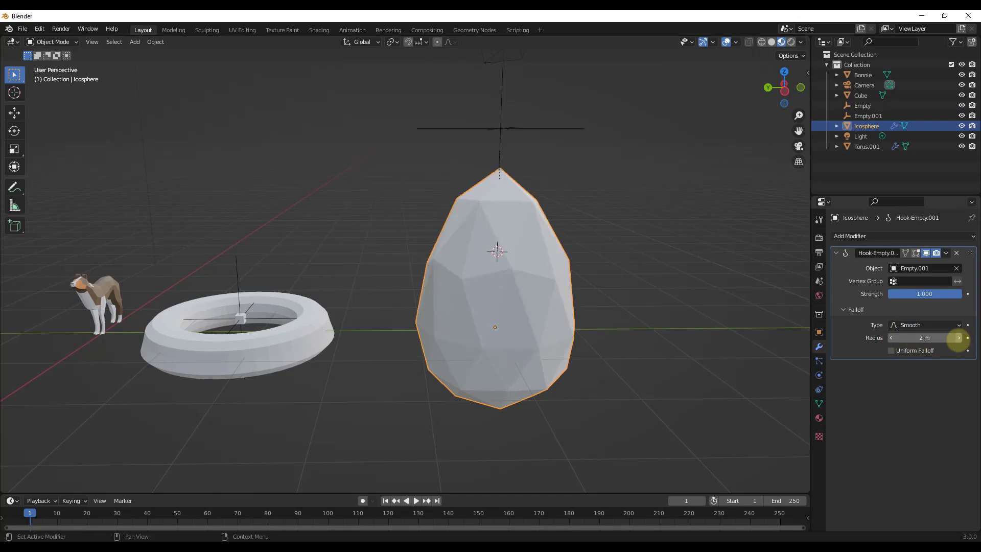
{"action": "left_click", "coordinate": [958, 337]}
{"action": "left_click", "coordinate": [959, 338]}
{"action": "left_click", "coordinate": [892, 337]}
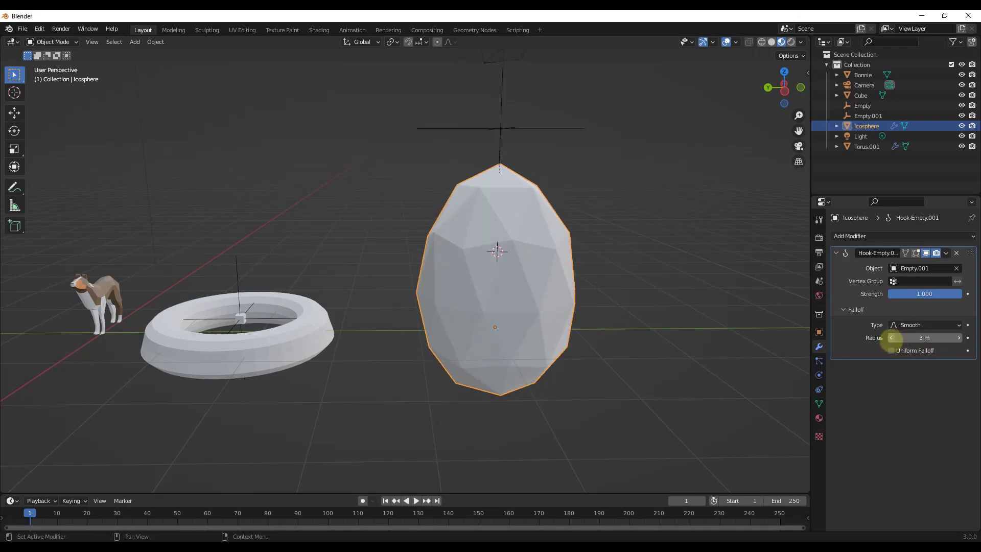
{"action": "left_click", "coordinate": [892, 337]}
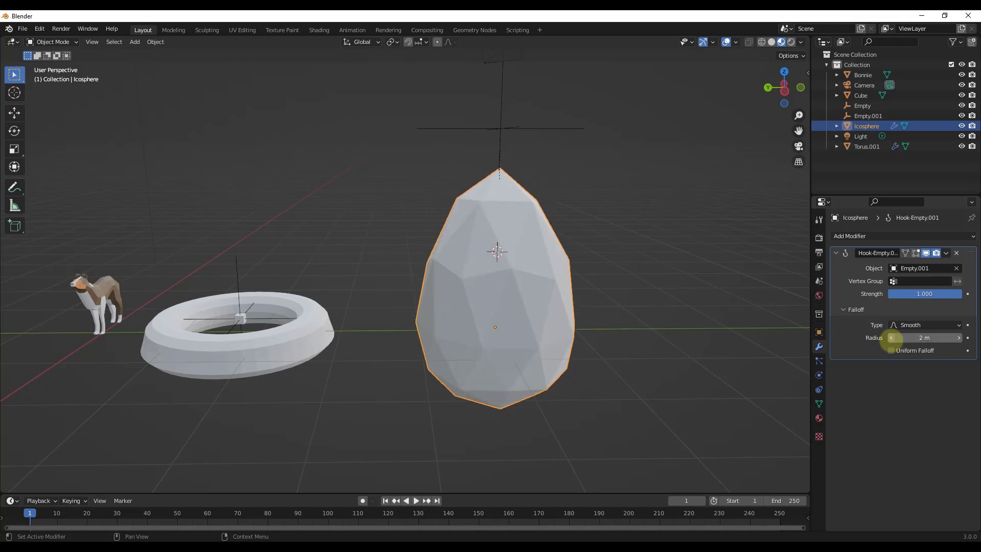
Try moving the ico sphere's empty along the global Z axis to stretch the mesh further
{"action": "left_click", "coordinate": [500, 132]}
{"action": "key", "text": "g"}
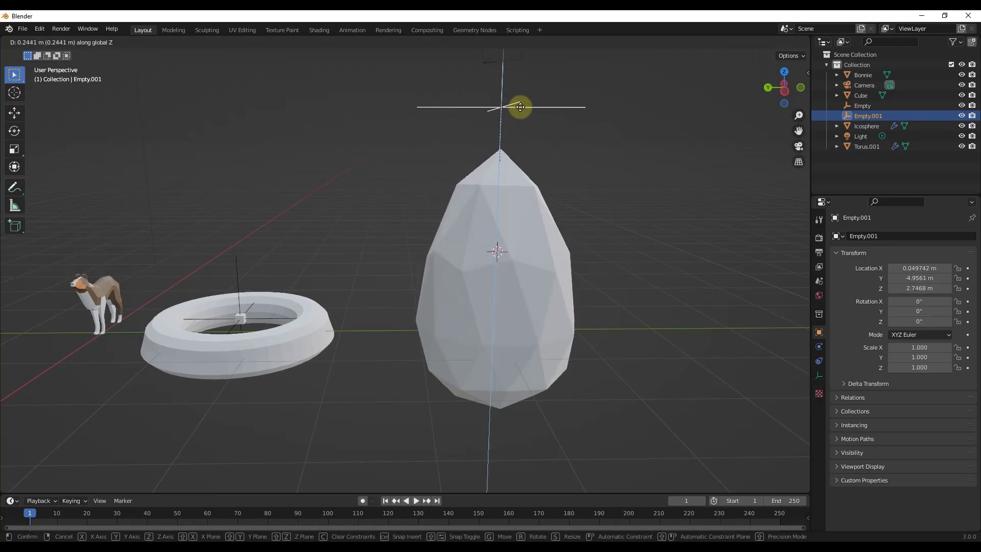
{"action": "left_click", "coordinate": [531, 149]}
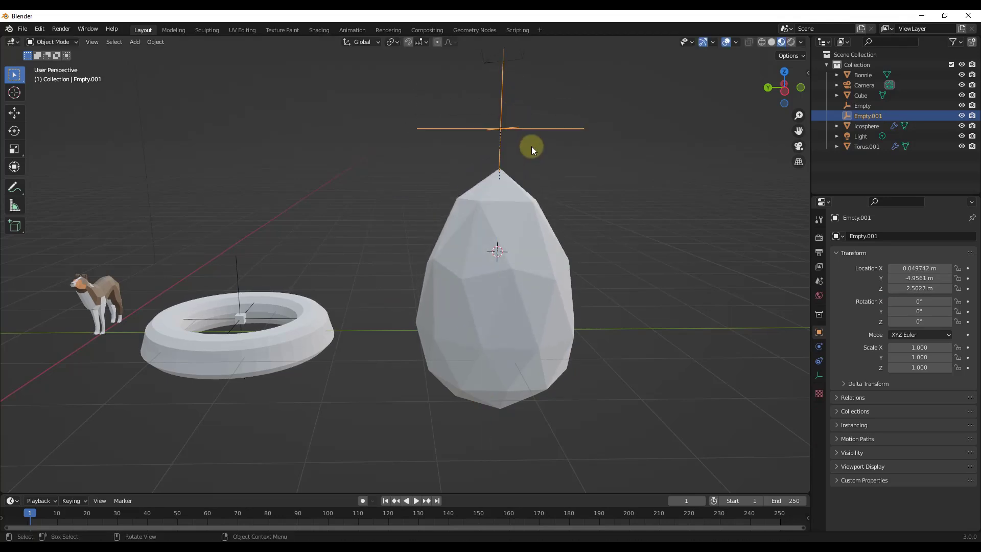
Try moving the ico sphere's empty sideways along the global Y axis
{"action": "left_click", "coordinate": [437, 42]}
{"action": "middle_click_drag", "start_coordinate": [504, 186], "coordinate": [510, 176]}
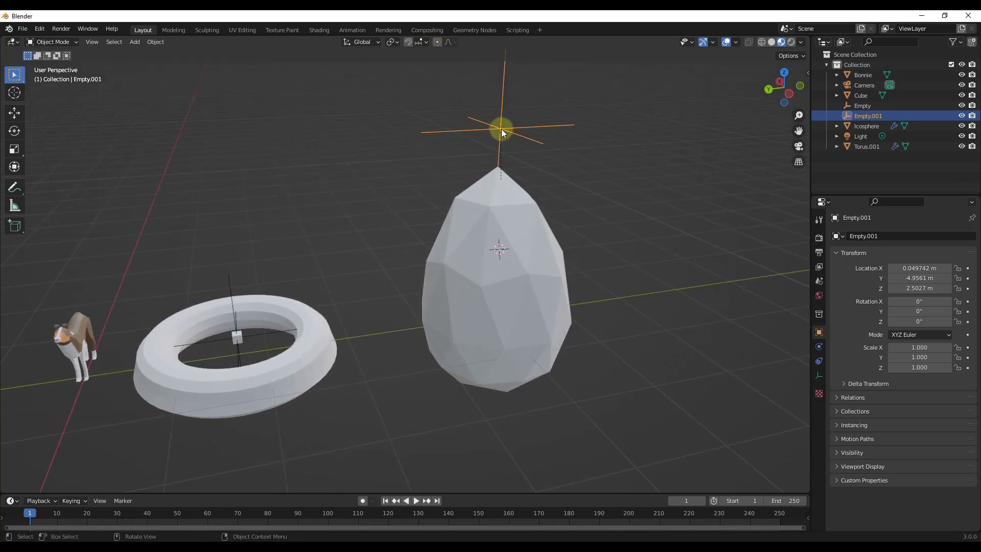
{"action": "key", "text": "g"}
{"action": "key", "text": "y"}
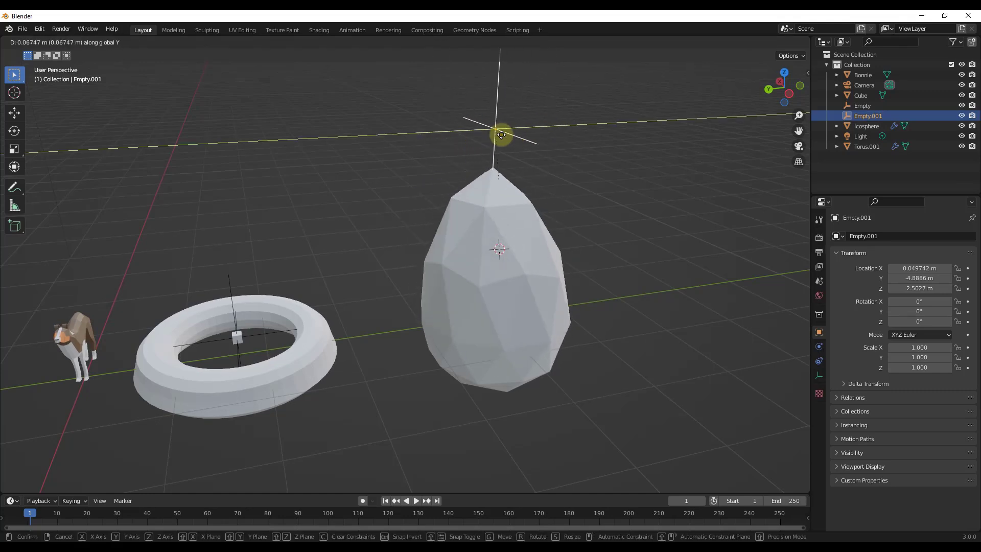
{"action": "left_click", "coordinate": [516, 170]}
Inspect the ico sphere's original mesh in Edit Mode and return to Object Mode
{"action": "left_click", "coordinate": [513, 230]}
{"action": "key", "text": "Tab"}
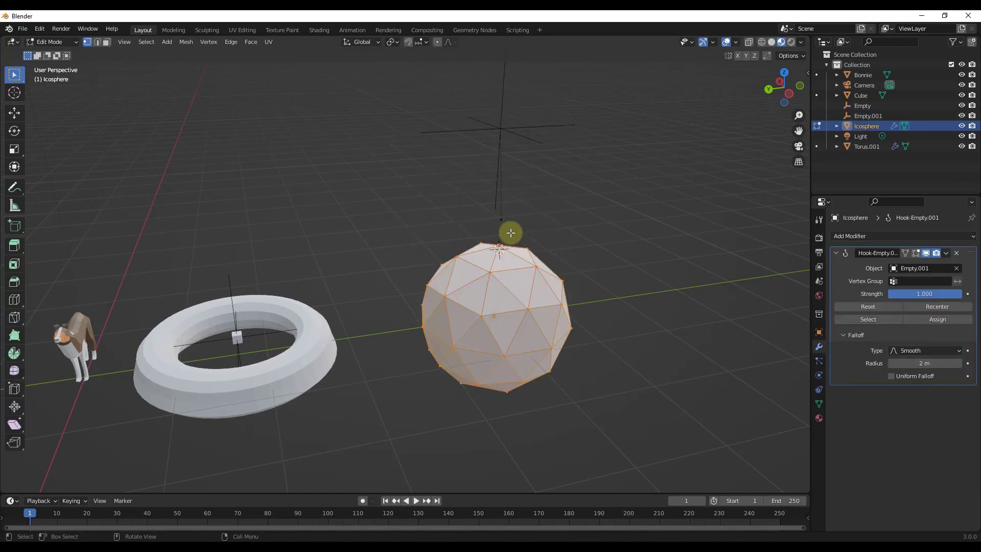
{"action": "scroll", "coordinate": [463, 223], "scroll_direction": "up", "scroll_amount": 2}
{"action": "scroll", "coordinate": [463, 223], "scroll_direction": "up", "scroll_amount": 1}
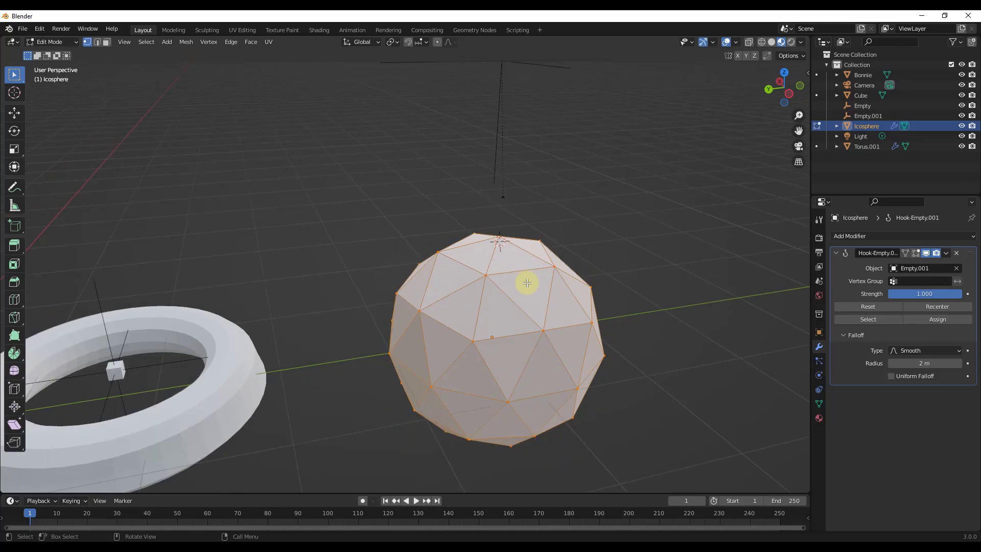
{"action": "key", "text": "Tab"}
{"action": "scroll", "coordinate": [518, 266], "scroll_direction": "down", "scroll_amount": 4}
Try moving the ico sphere's empty freely, and cancel the move
{"action": "left_click", "coordinate": [509, 163]}
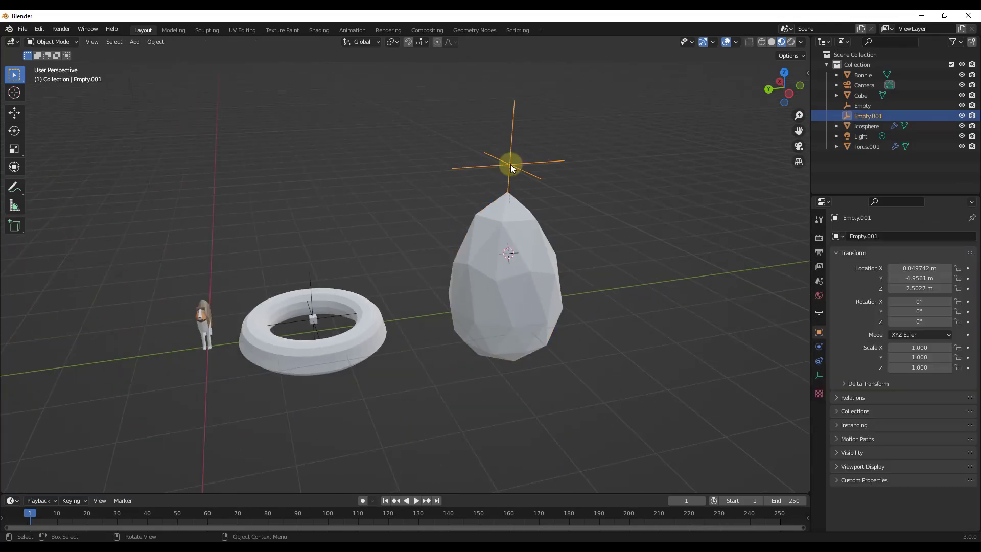
{"action": "key", "text": "g"}
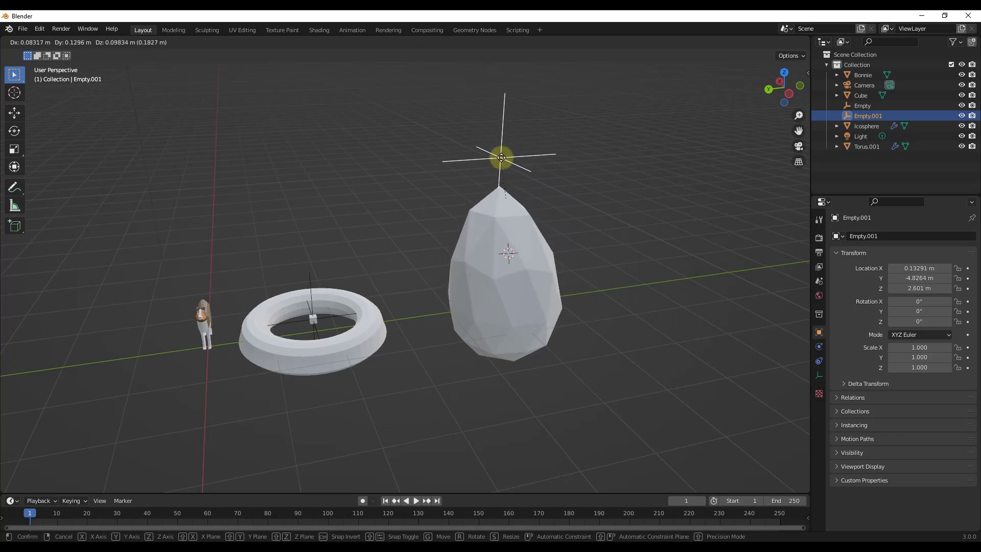
{"action": "key", "text": "Escape"}
{"action": "scroll", "coordinate": [631, 237], "scroll_direction": "up", "scroll_amount": 3}
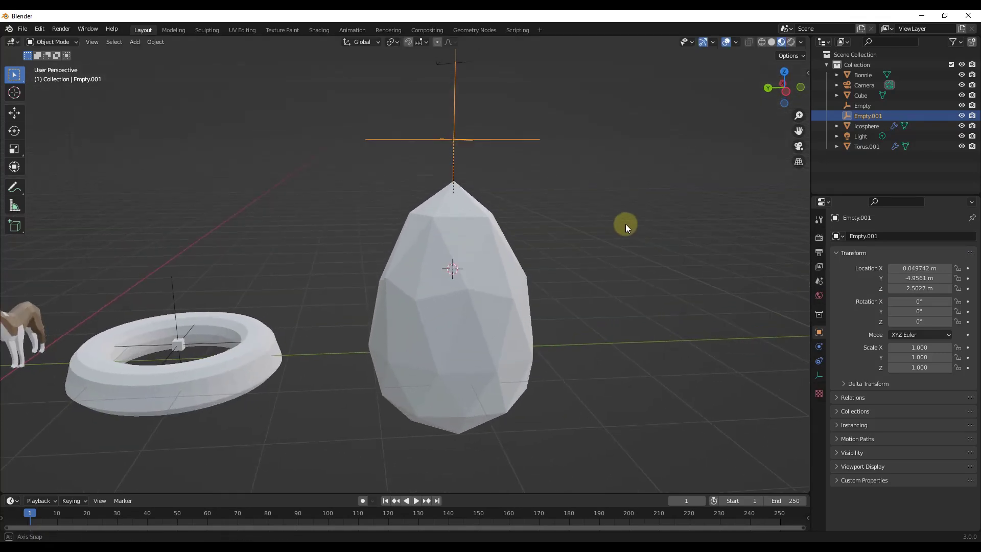
Enlarge the timeline and lower the ico sphere's empty along global Z to a Z location of about 1.72 m
{"action": "left_click_drag", "start_coordinate": [437, 493], "coordinate": [464, 406]}
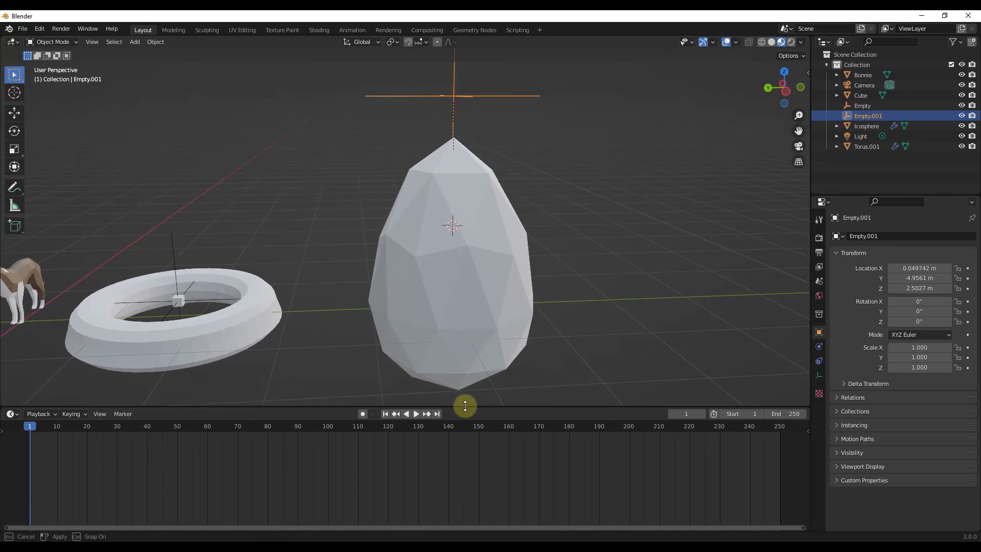
{"action": "key", "text": "alt+a"}
{"action": "left_click", "coordinate": [453, 100]}
{"action": "key", "text": "g"}
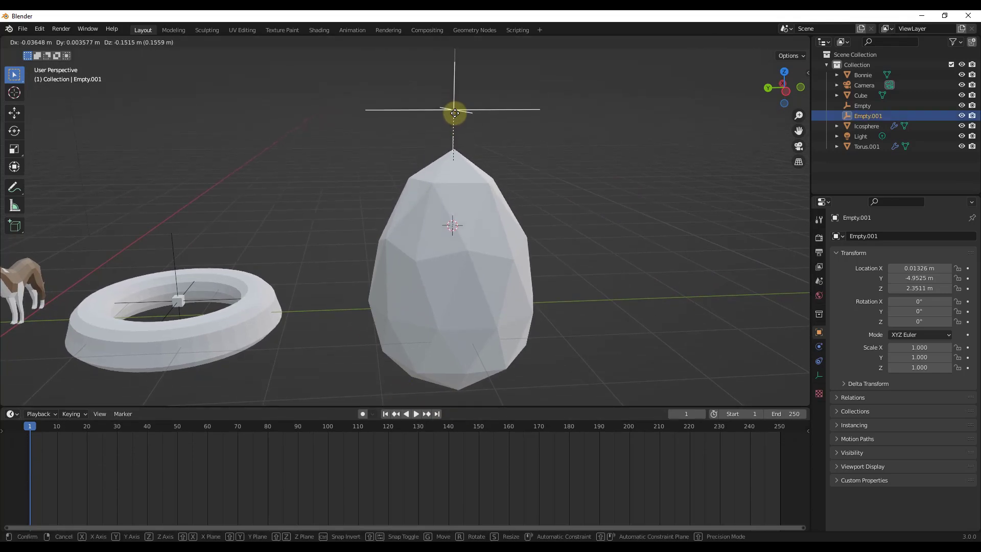
{"action": "key", "text": "z"}
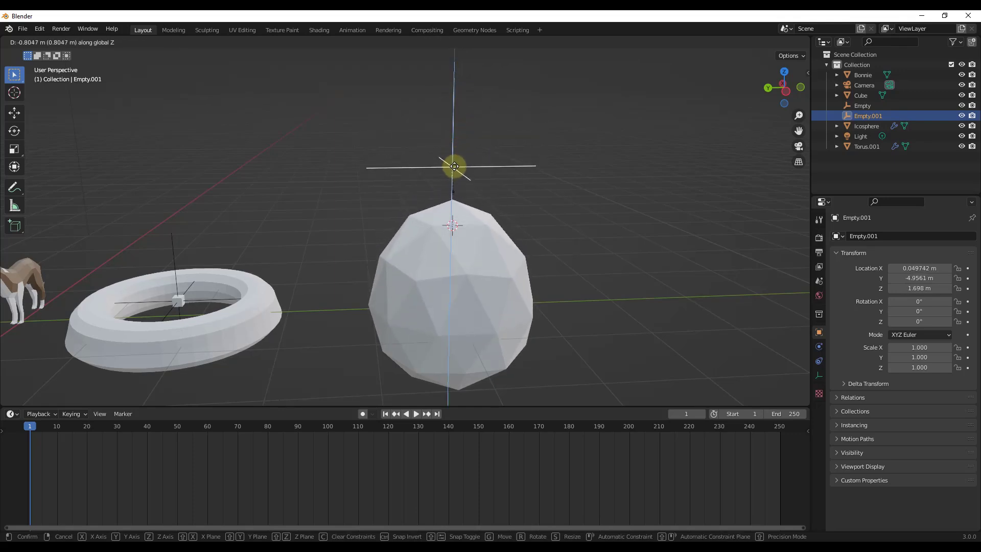
{"action": "left_click", "coordinate": [454, 168]}
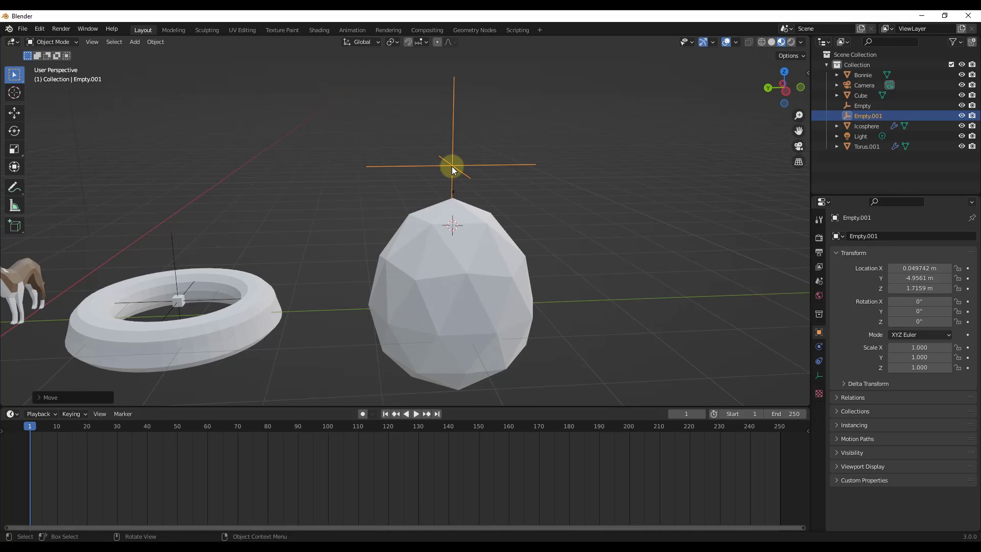
Insert a Location keyframe for the ico sphere's empty at frame 1
{"action": "key", "text": "i"}
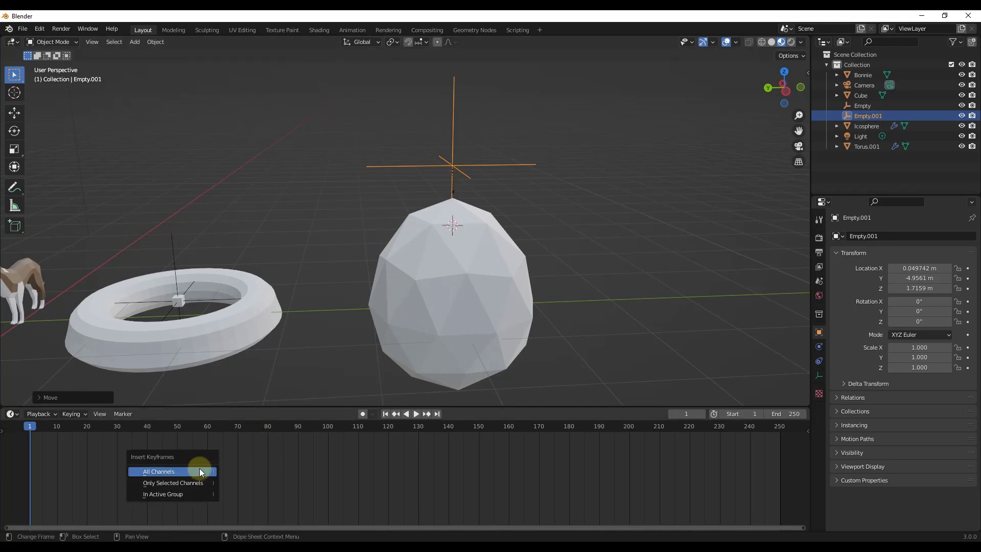
{"action": "key", "text": "i"}
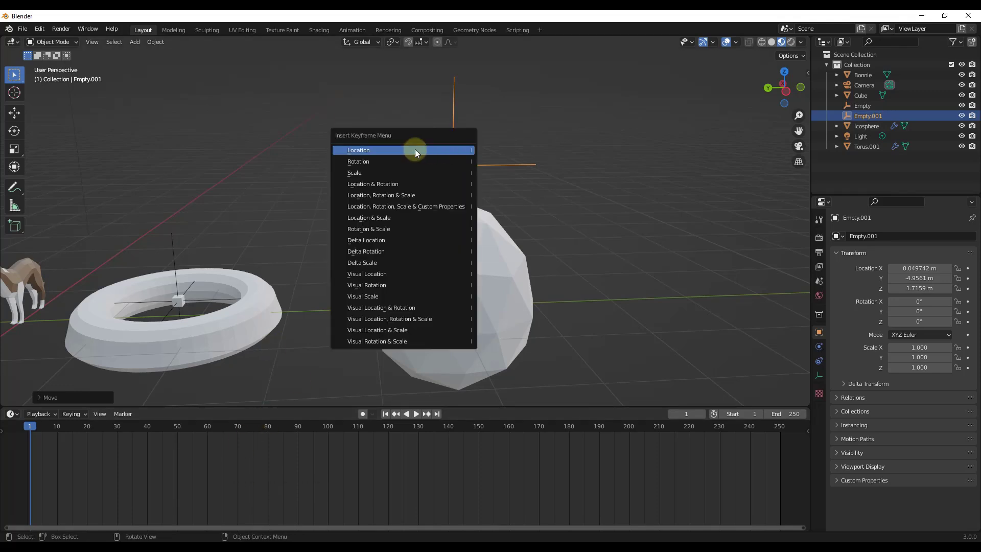
{"action": "left_click", "coordinate": [381, 148]}
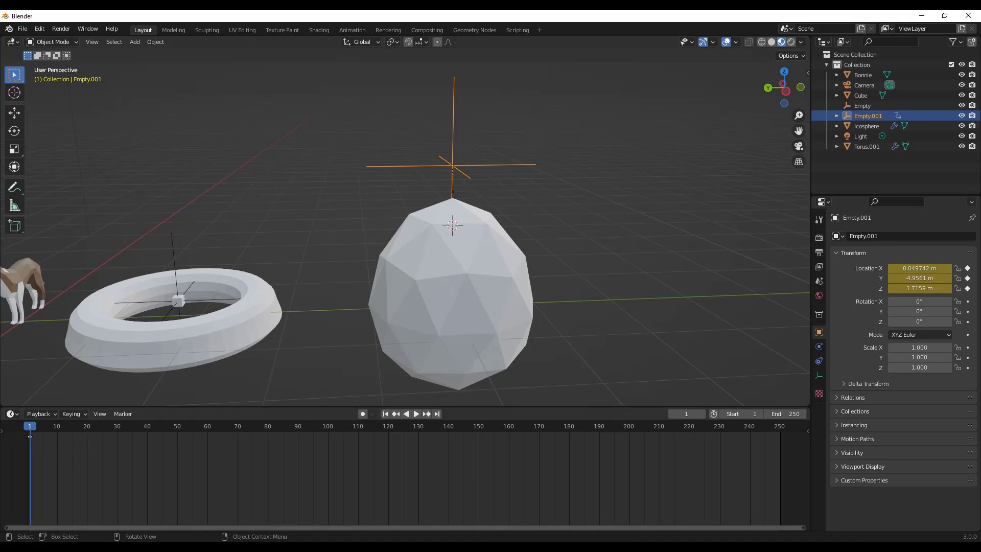
At frame 20, raise the empty to a Z location of about 2.46 m and insert a Location keyframe
{"action": "left_click_drag", "start_coordinate": [32, 429], "coordinate": [88, 435]}
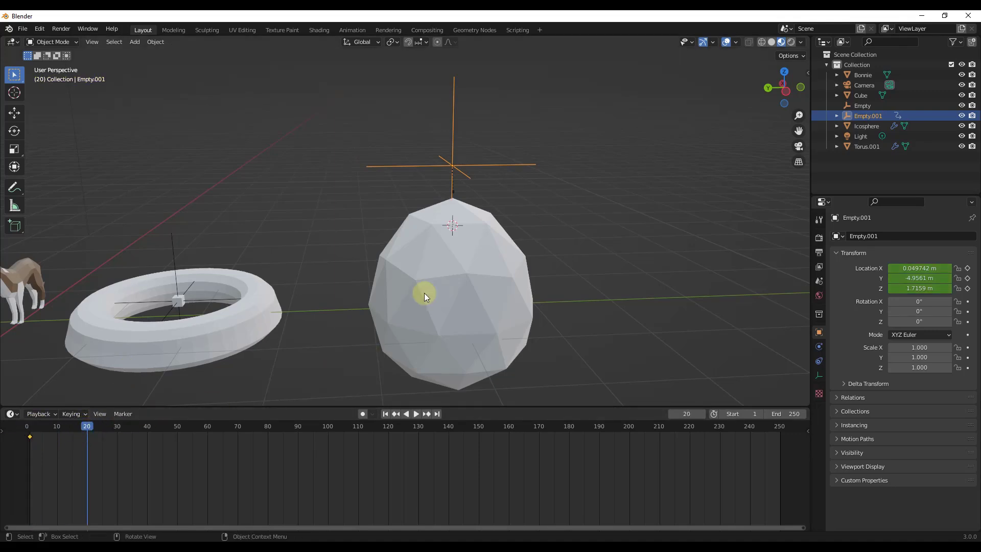
{"action": "key", "text": "z"}
{"action": "left_click_drag", "start_coordinate": [453, 174], "coordinate": [453, 100]}
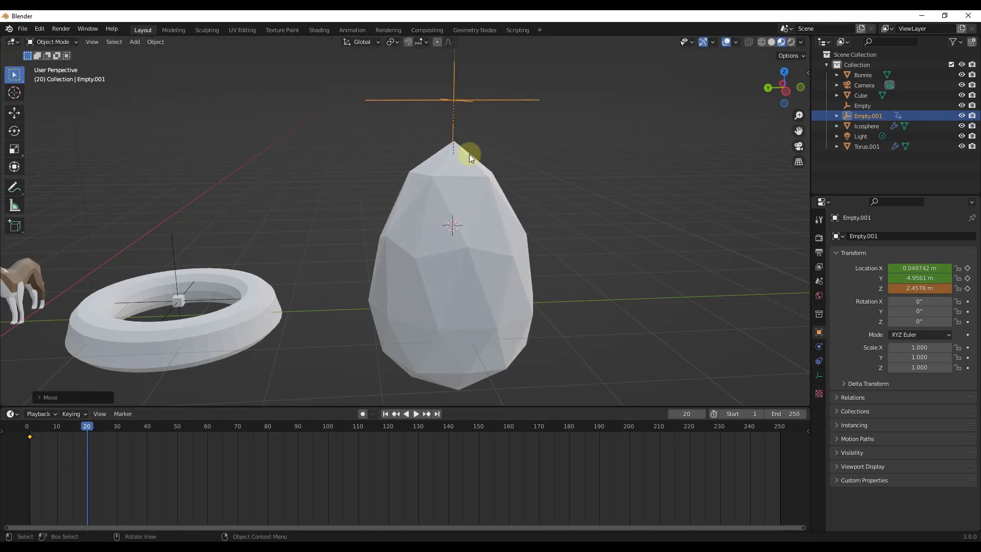
{"action": "key", "text": "i"}
{"action": "left_click", "coordinate": [429, 151]}
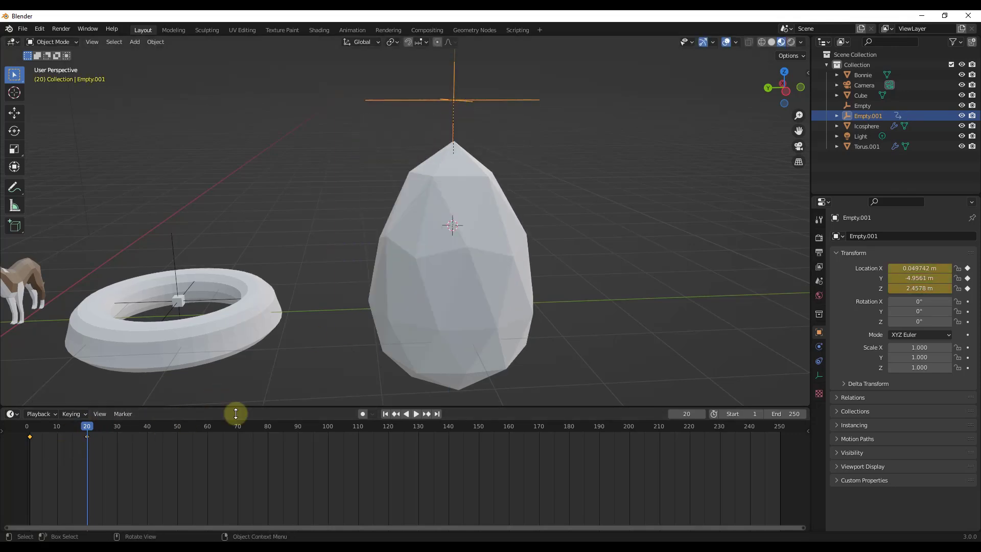
Play back the ico sphere's stretching animation from the start
{"action": "key", "text": "shift+Left"}
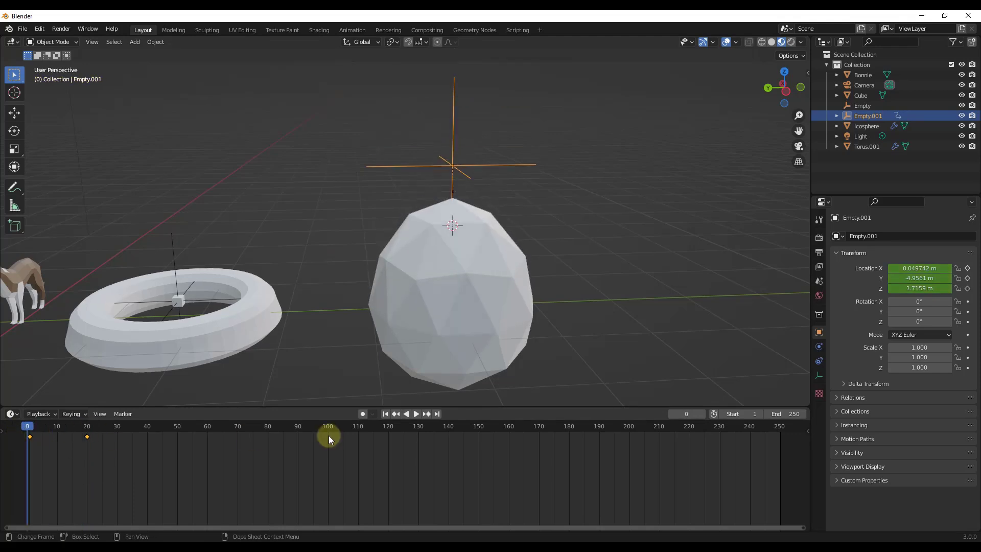
{"action": "left_click", "coordinate": [416, 414]}
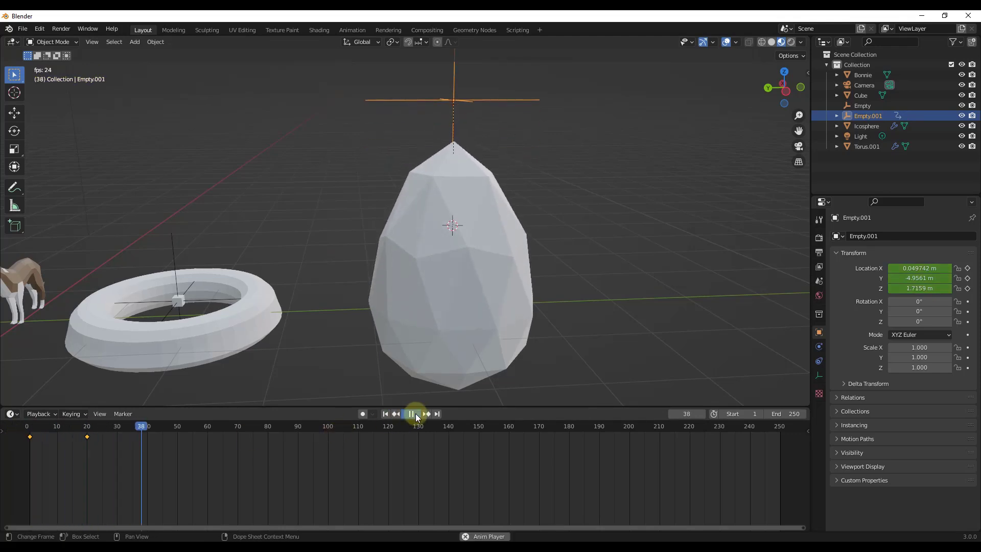
{"action": "left_click", "coordinate": [416, 413]}
Copy the empty's frame 1 location keyframe to frame 40 and make its motion repeat cyclically
{"action": "left_click_drag", "start_coordinate": [146, 429], "coordinate": [87, 431]}
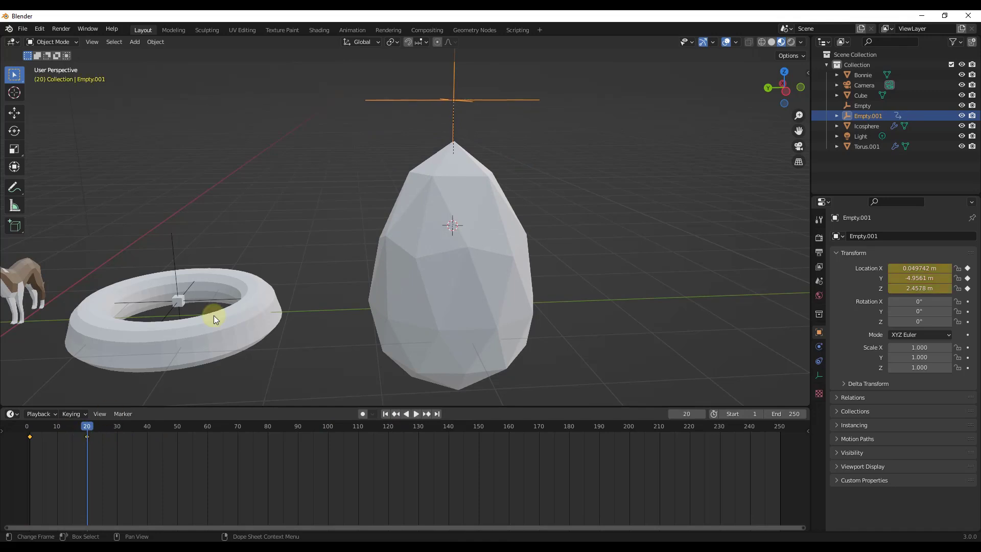
{"action": "key", "text": "shift+Left"}
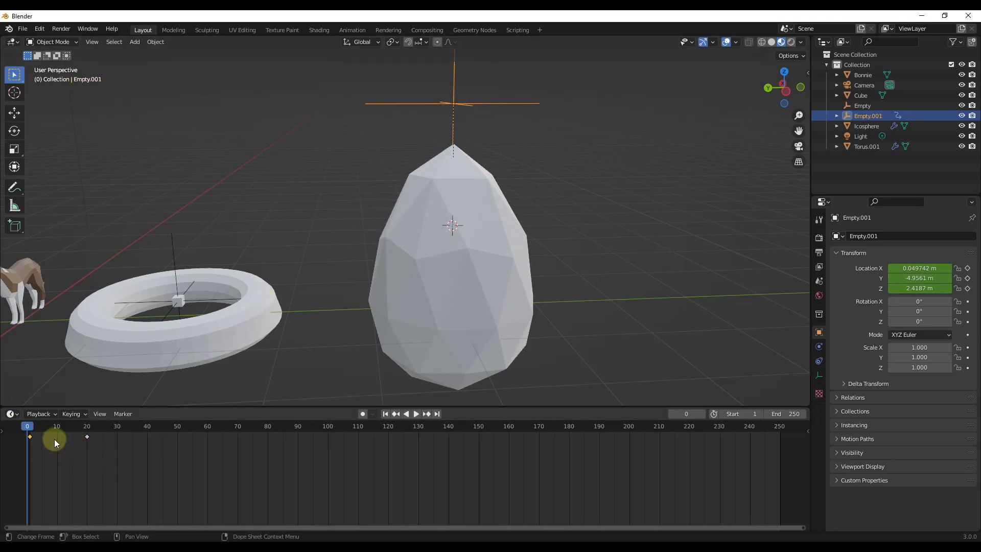
{"action": "left_click_drag", "start_coordinate": [88, 427], "coordinate": [26, 432]}
{"action": "key", "text": "i"}
{"action": "left_click", "coordinate": [415, 413]}
{"action": "left_click", "coordinate": [414, 414]}
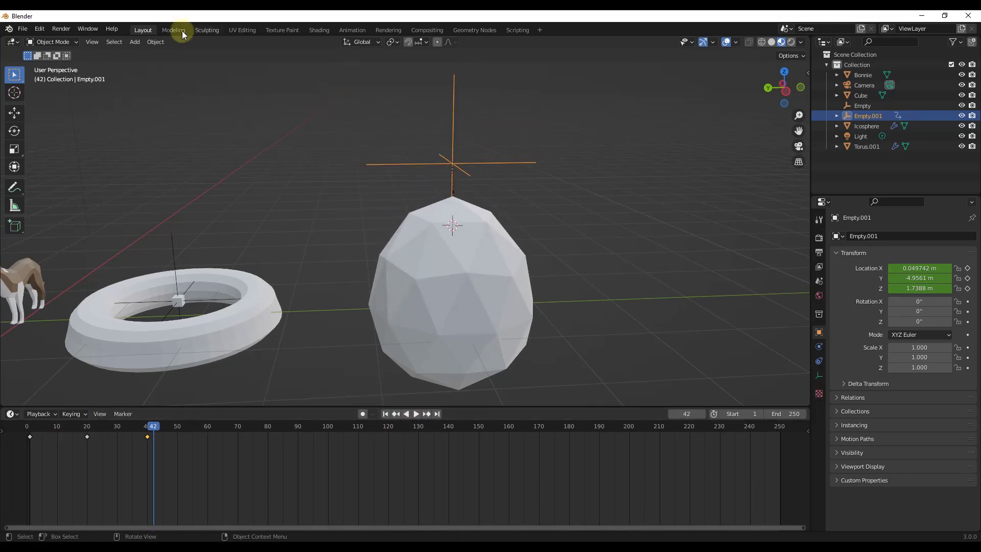
In the Animation workspace, select the empty's Z Location curve and play the cyclic motion from the start
{"action": "left_click", "coordinate": [356, 31]}
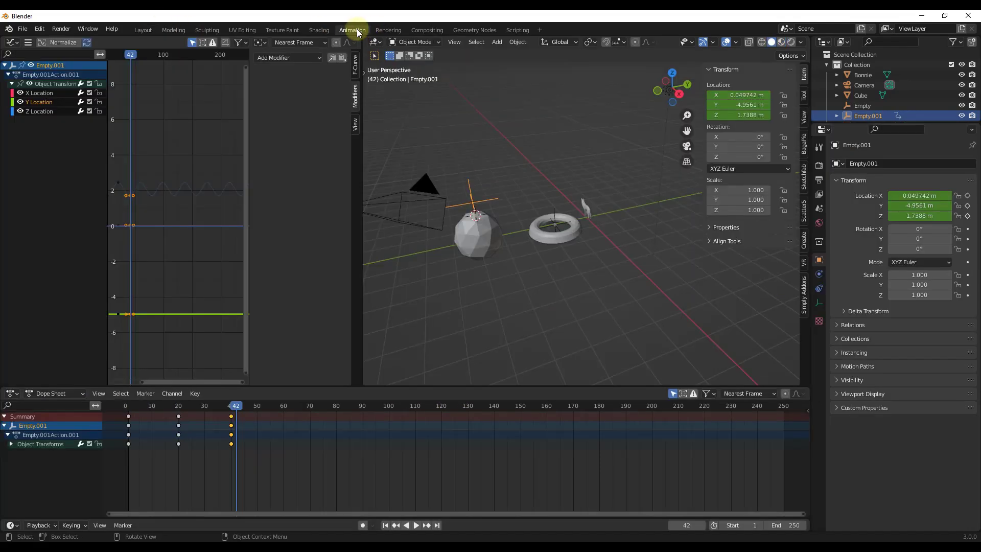
{"action": "left_click", "coordinate": [118, 185]}
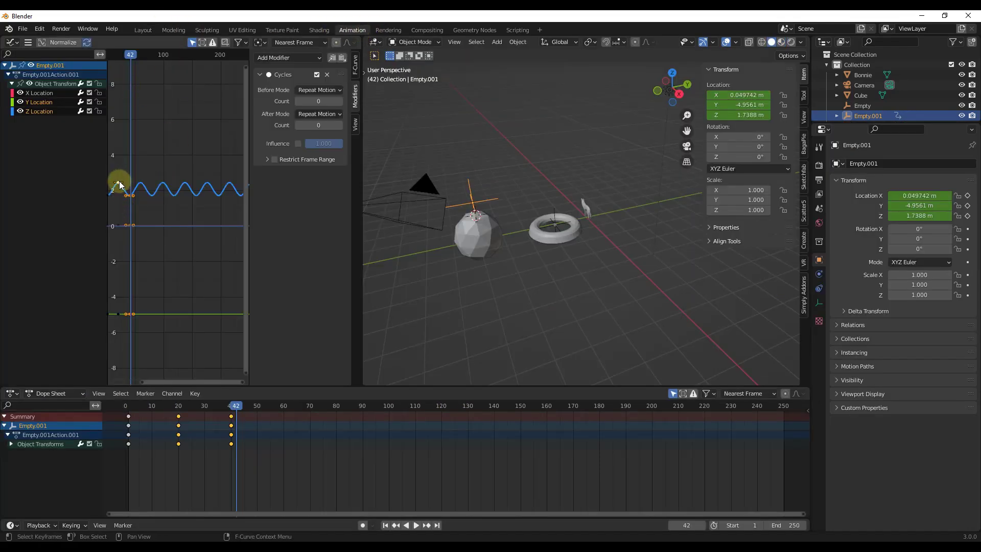
{"action": "left_click_drag", "start_coordinate": [135, 55], "coordinate": [108, 55]}
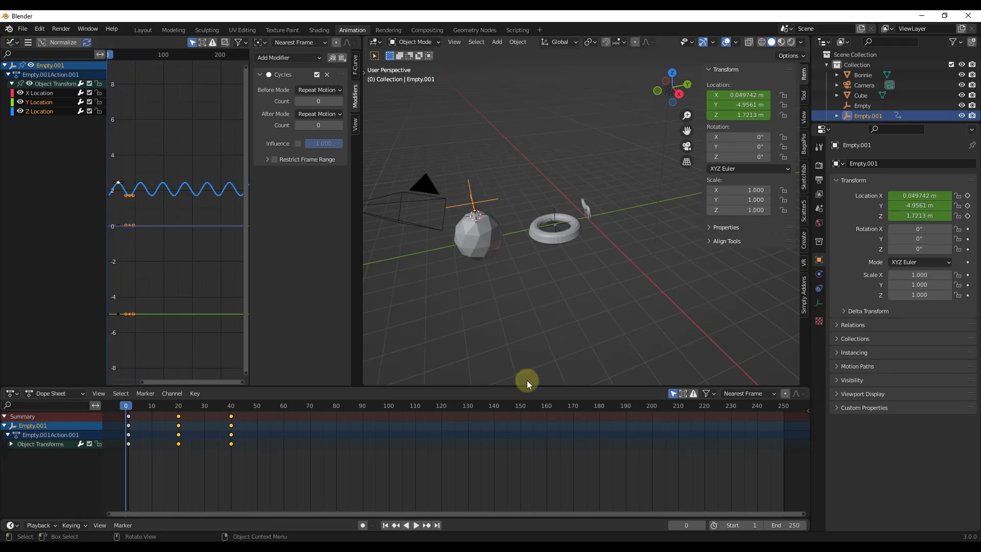
{"action": "left_click", "coordinate": [416, 525]}
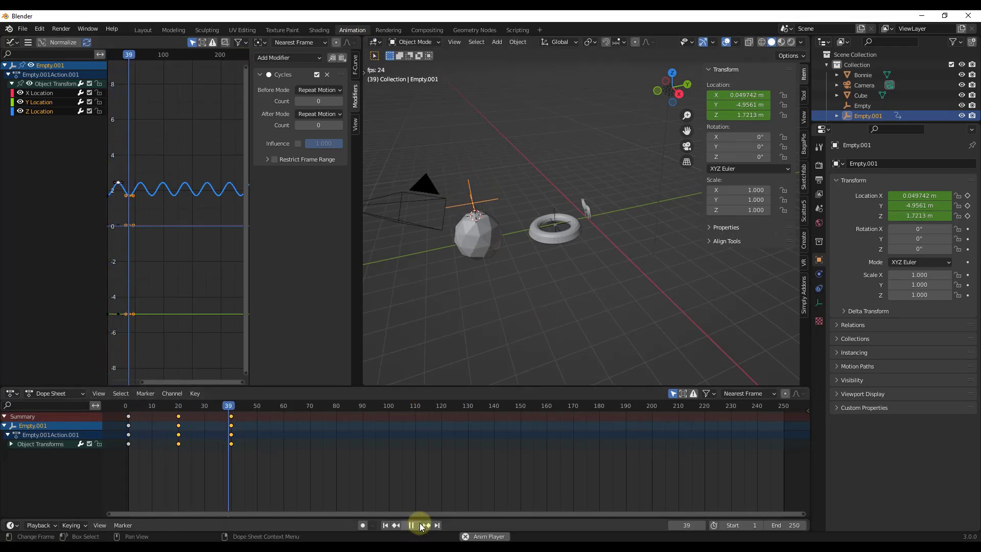
{"action": "left_click", "coordinate": [411, 526]}
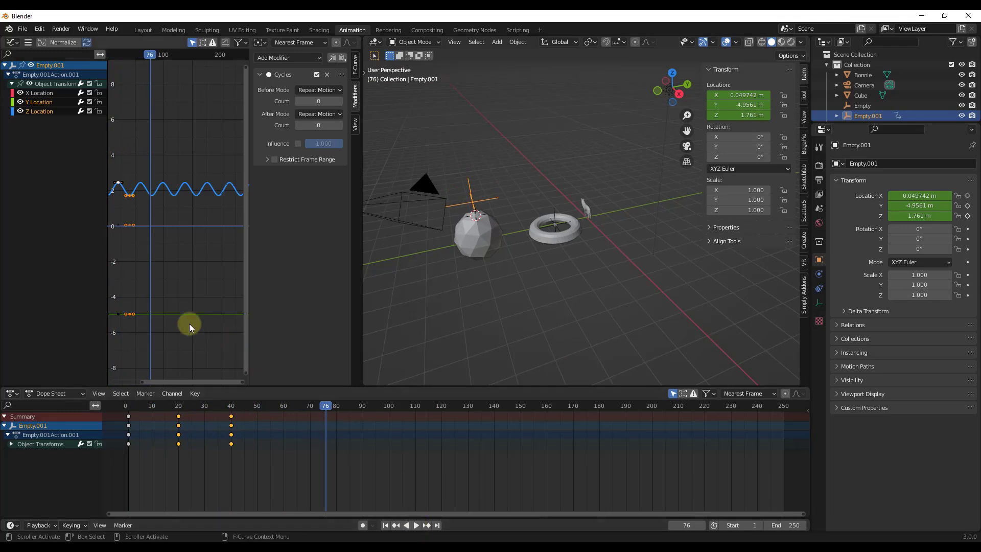
Try moving the frame 40 keyframes of the empty's location curves in the graph, and undo the move
{"action": "key", "text": "g"}
{"action": "left_click", "coordinate": [115, 223]}
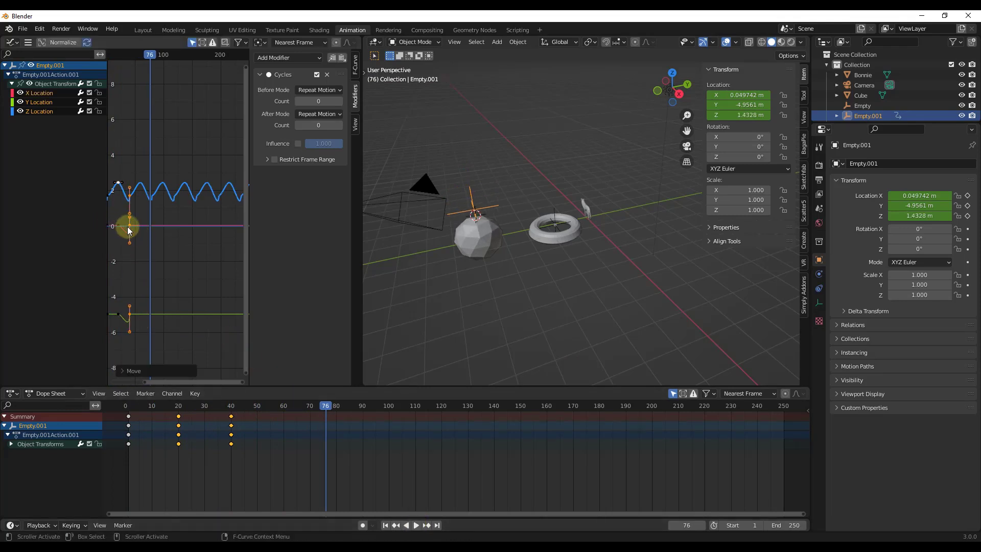
{"action": "key", "text": "ctrl+z"}
Select the empty's X and Y Location curves and add a Noise modifier with a scale of 23.7 to the Y curve
{"action": "left_click", "coordinate": [111, 223]}
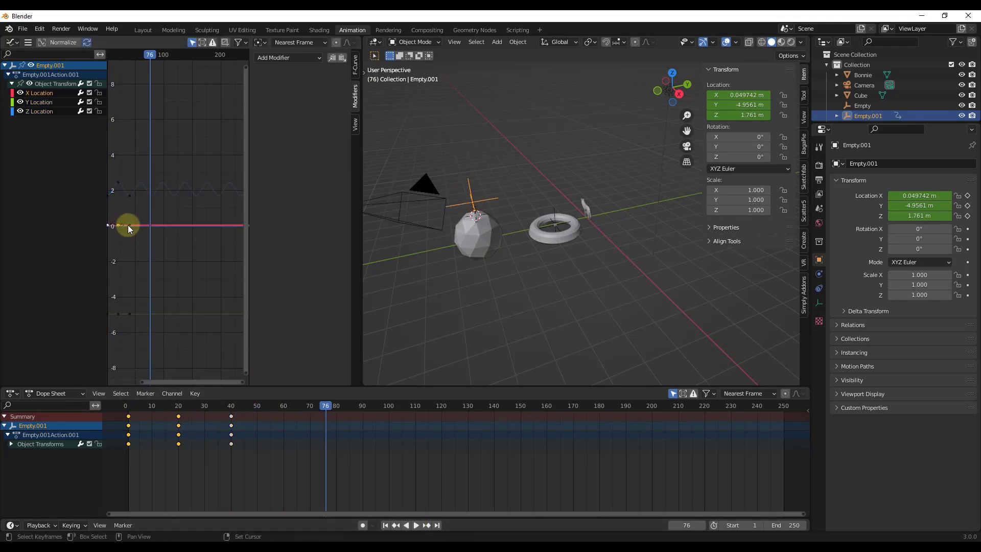
{"action": "left_click", "coordinate": [110, 314], "text": "shift"}
{"action": "left_click", "coordinate": [288, 57]}
{"action": "left_click", "coordinate": [286, 114]}
{"action": "left_click_drag", "start_coordinate": [311, 103], "coordinate": [431, 111]}
Play the animation from the first frame to check the noise on the empty's motion
{"action": "left_click", "coordinate": [386, 525]}
{"action": "left_click", "coordinate": [414, 525]}
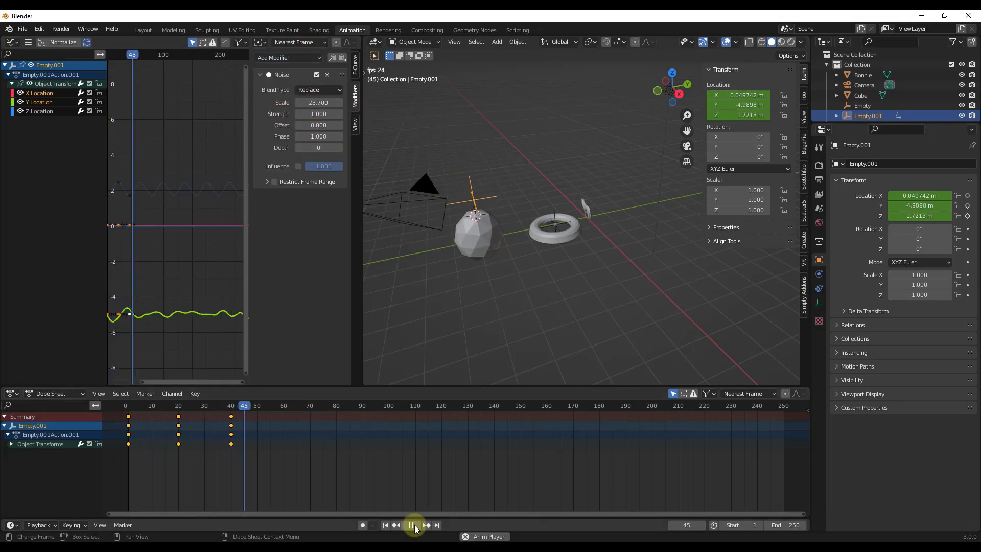
{"action": "left_click", "coordinate": [414, 525]}
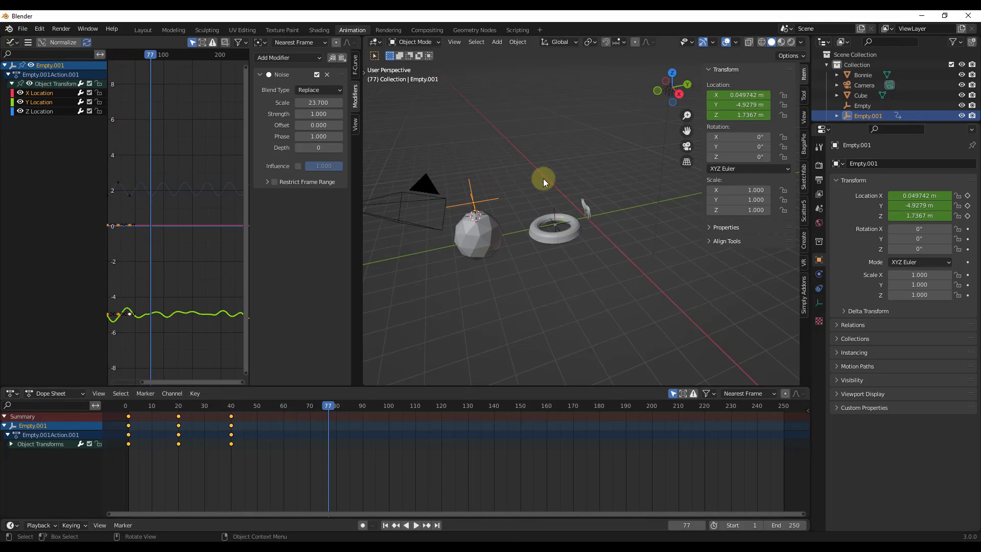
Return to the Layout workspace and add a plane mesh on the ground beside the ico sphere
{"action": "left_click", "coordinate": [142, 30]}
{"action": "scroll", "coordinate": [514, 326], "scroll_direction": "down", "scroll_amount": 3}
{"action": "scroll", "coordinate": [459, 220], "scroll_direction": "up", "scroll_amount": 3}
{"action": "scroll", "coordinate": [618, 215], "scroll_direction": "down", "scroll_amount": 4}
{"action": "scroll", "coordinate": [574, 246], "scroll_direction": "up", "scroll_amount": 2}
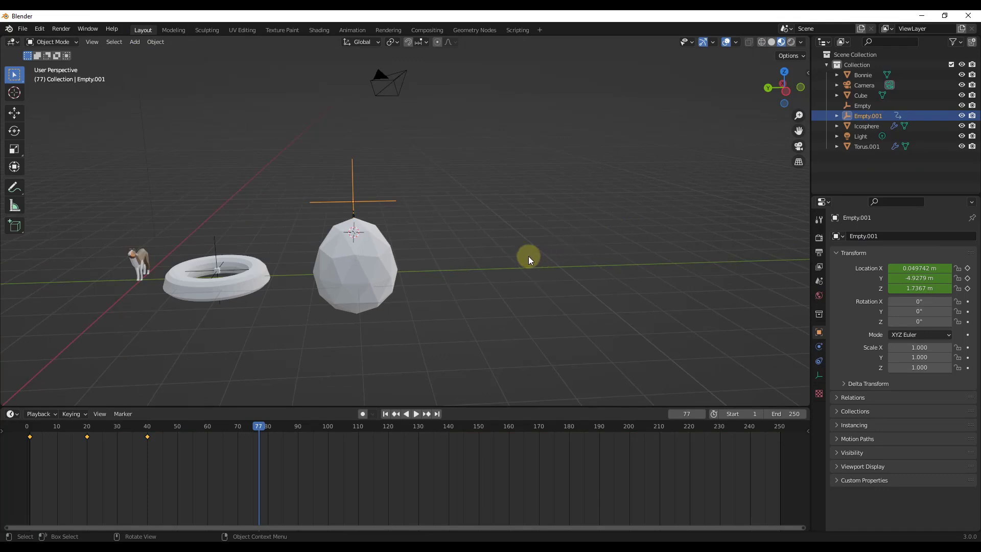
{"action": "scroll", "coordinate": [533, 262], "scroll_direction": "up", "scroll_amount": 3}
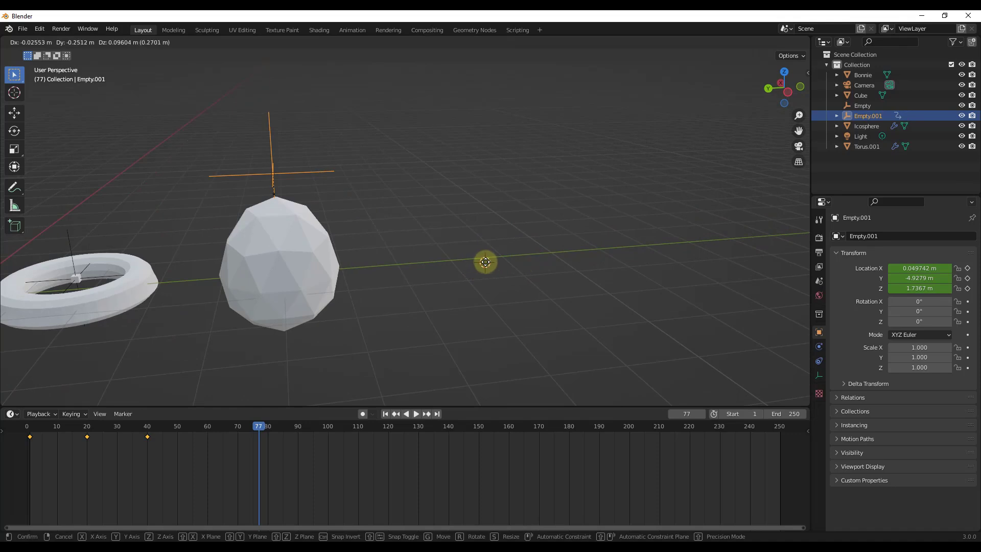
{"action": "key", "text": "shift+a"}
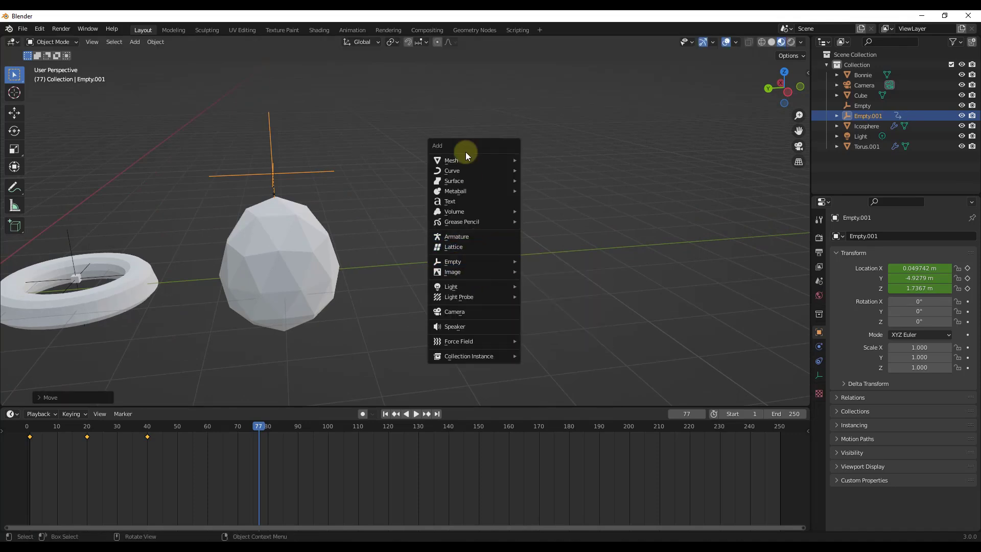
{"action": "left_click", "coordinate": [537, 160]}
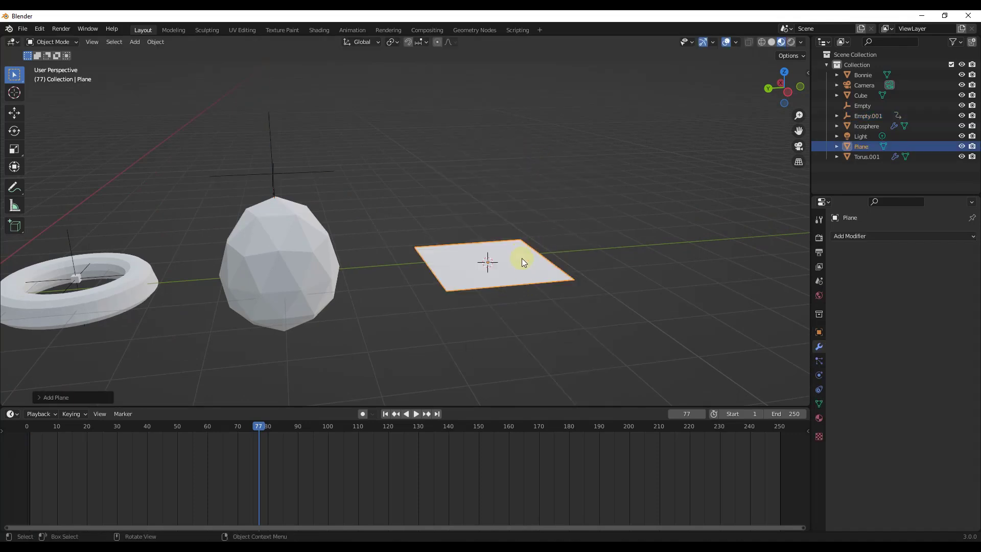
Subdivide the plane and raise the number of cuts to give it a dense grid of vertices
{"action": "key", "text": "Tab"}
{"action": "right_click", "coordinate": [475, 259]}
{"action": "left_click", "coordinate": [418, 282]}
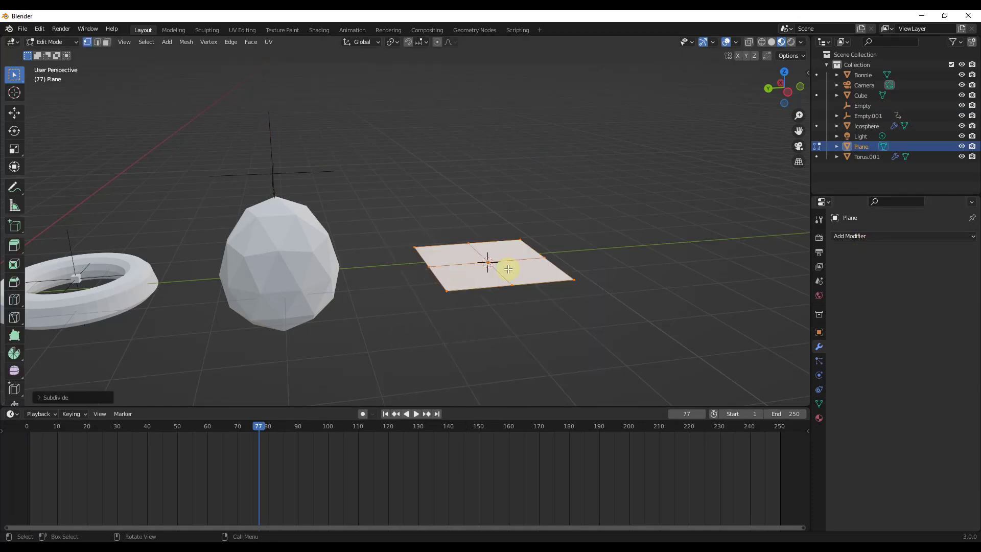
{"action": "left_click", "coordinate": [56, 397]}
{"action": "left_click_drag", "start_coordinate": [131, 325], "coordinate": [404, 327]}
{"action": "left_click", "coordinate": [561, 279]}
{"action": "middle_click_drag", "start_coordinate": [565, 280], "coordinate": [560, 278]}
{"action": "key", "text": "Tab"}
{"action": "scroll", "coordinate": [490, 270], "scroll_direction": "up", "scroll_amount": 3}
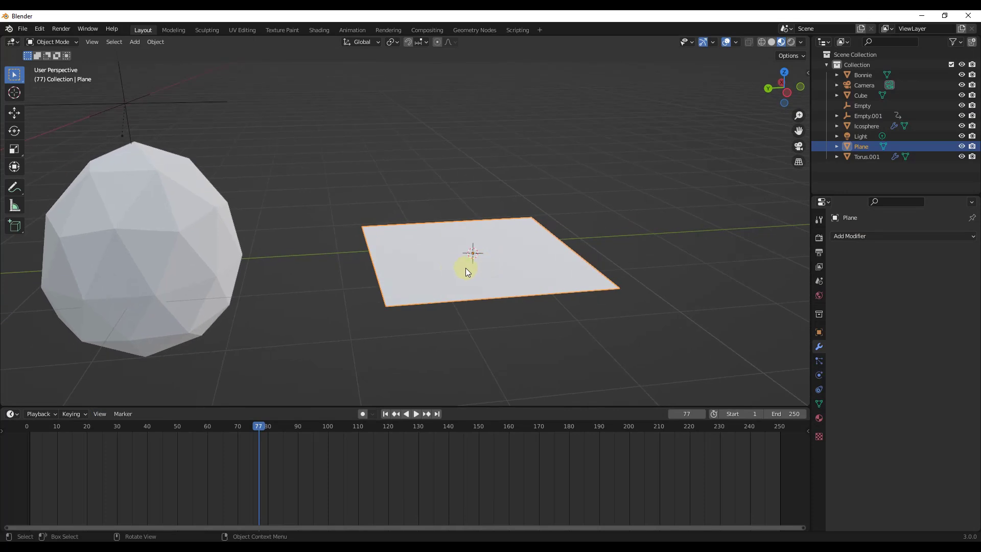
Hook each of the plane's four corner vertices to its own new empty, and try moving the back corner's empty
{"action": "middle_click_drag", "start_coordinate": [478, 253], "coordinate": [459, 245]}
{"action": "key", "text": "Tab"}
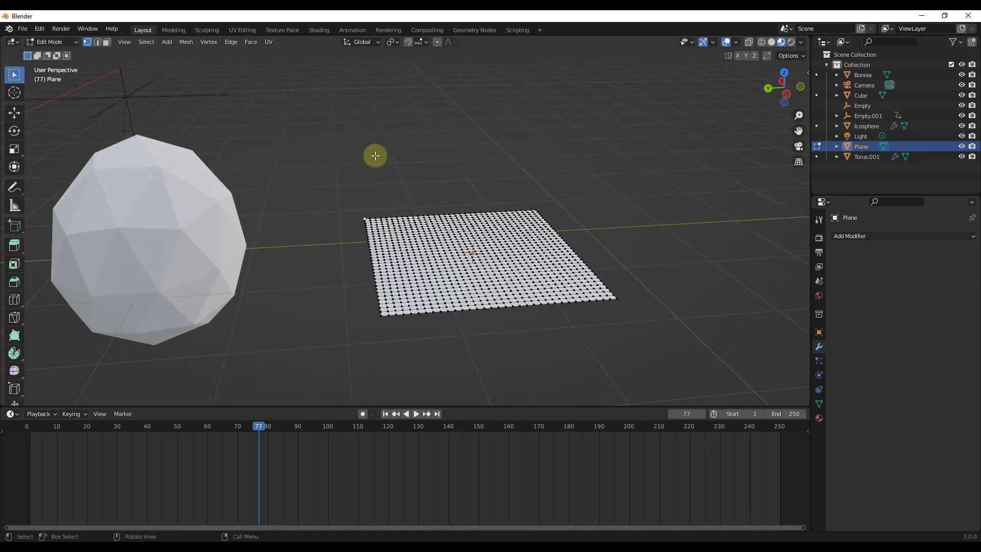
{"action": "key", "text": "ctrl+h"}
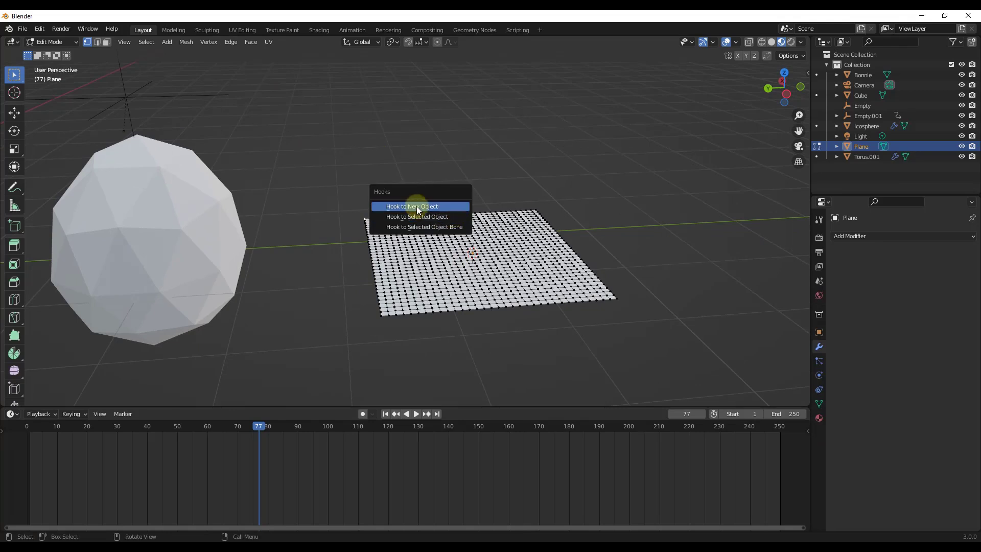
{"action": "left_click", "coordinate": [418, 207]}
{"action": "key", "text": "ctrl+h"}
{"action": "left_click", "coordinate": [377, 317]}
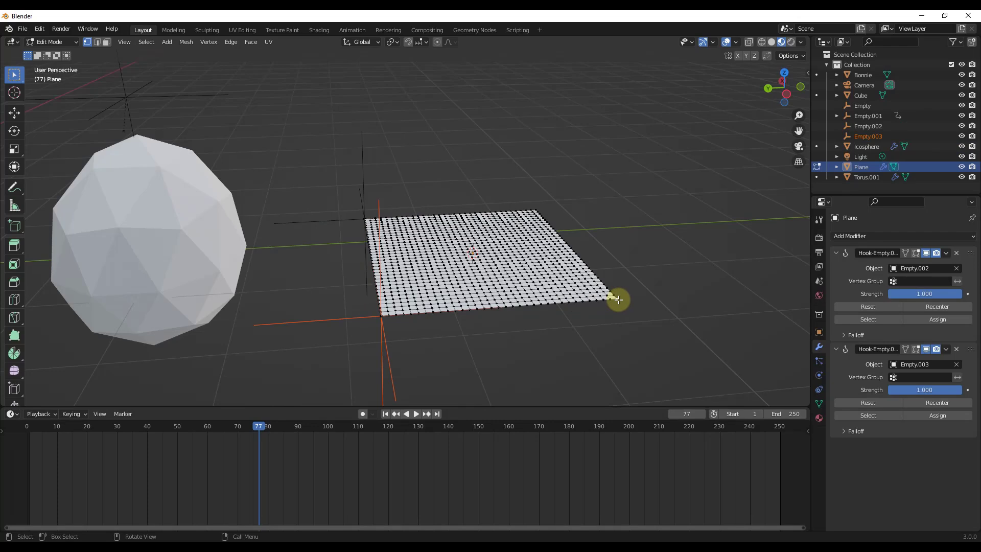
{"action": "key", "text": "ctrl+h"}
{"action": "left_click", "coordinate": [545, 293]}
{"action": "key", "text": "ctrl+h"}
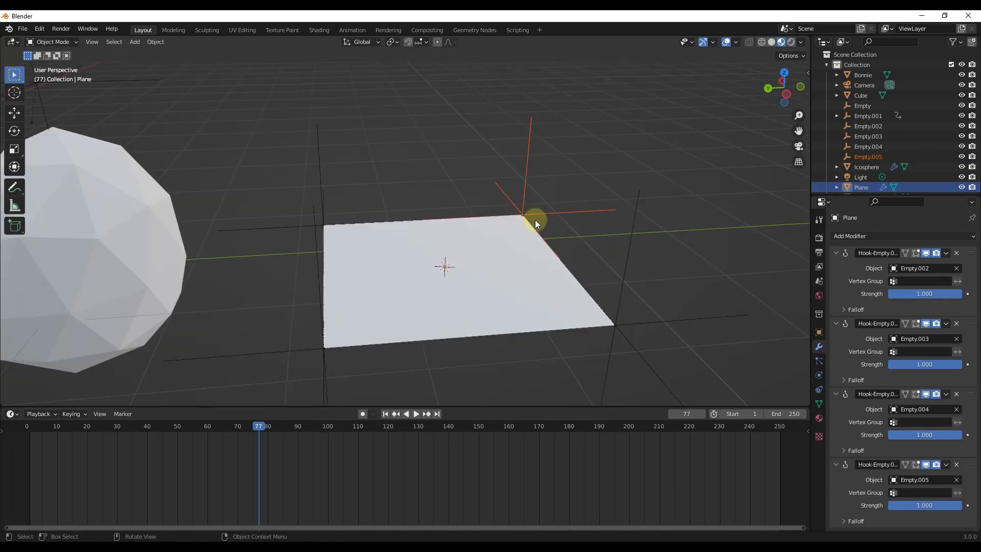
{"action": "key", "text": "g"}
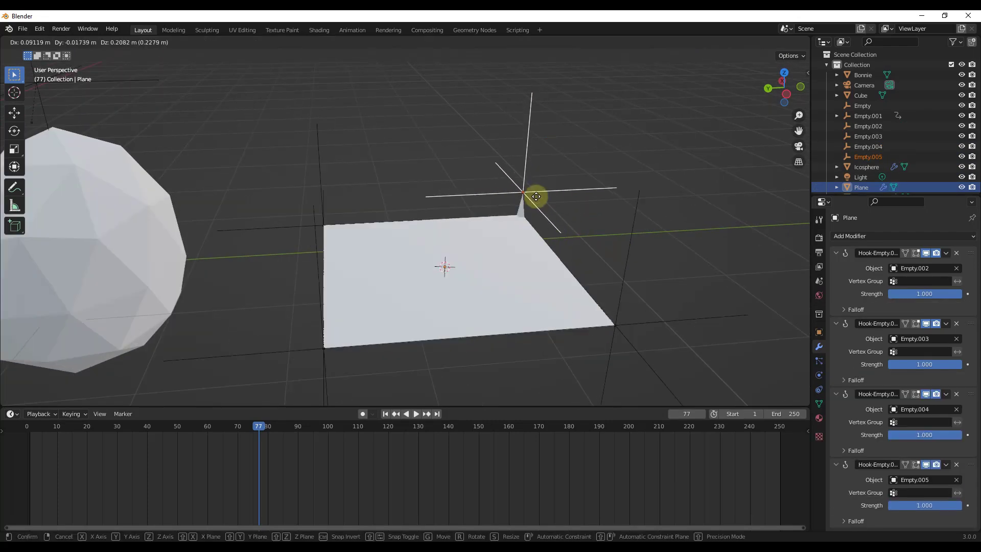
{"action": "left_click", "coordinate": [534, 219]}
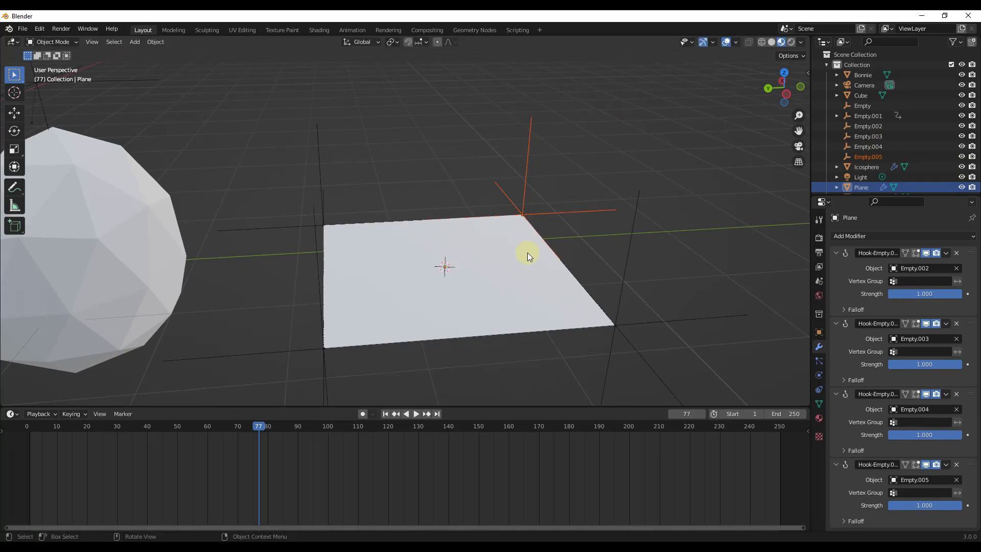
Add a Cloth physics modifier to the hooked plane and open its cloth settings
{"action": "left_click", "coordinate": [503, 236]}
{"action": "scroll", "coordinate": [501, 237], "scroll_direction": "down", "scroll_amount": 4}
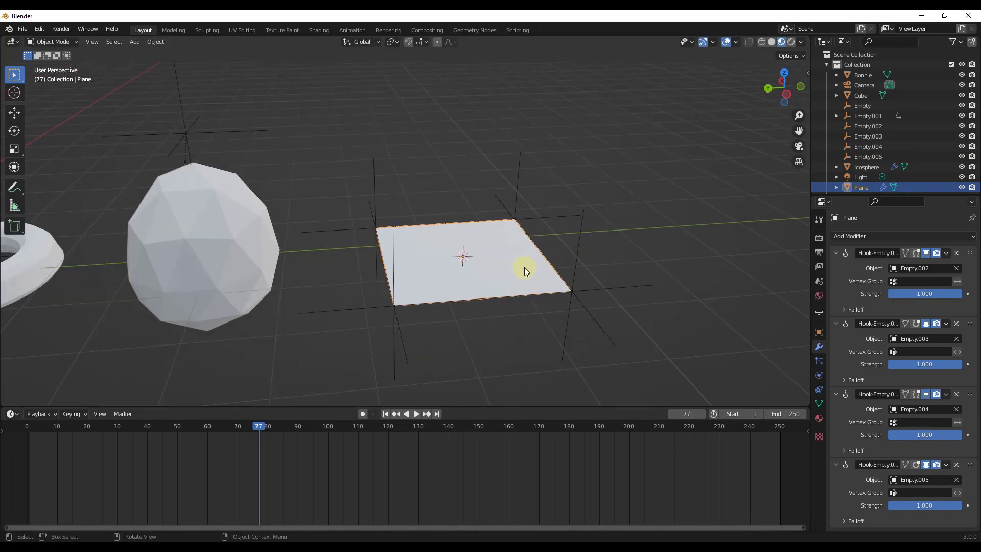
{"action": "scroll", "coordinate": [526, 269], "scroll_direction": "up", "scroll_amount": 3}
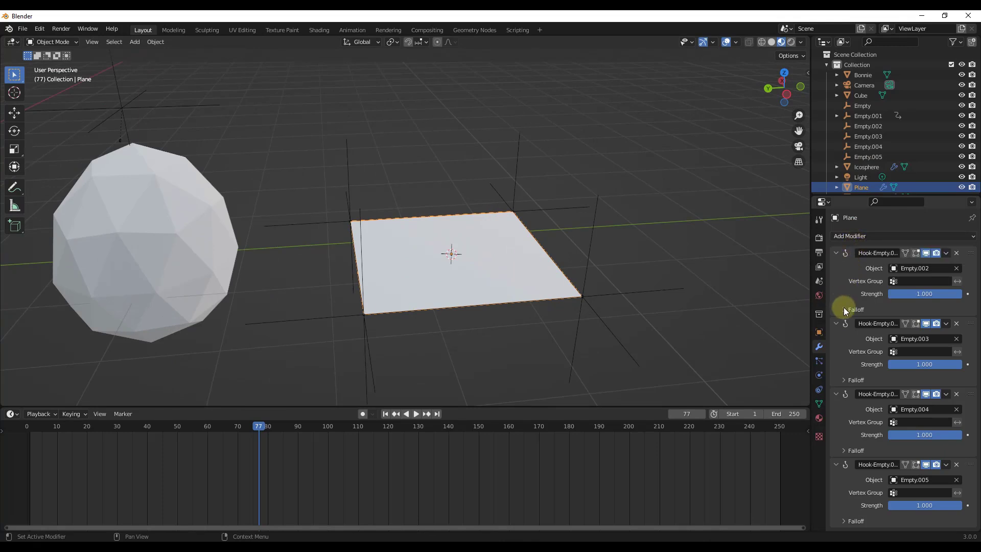
{"action": "left_click", "coordinate": [856, 236]}
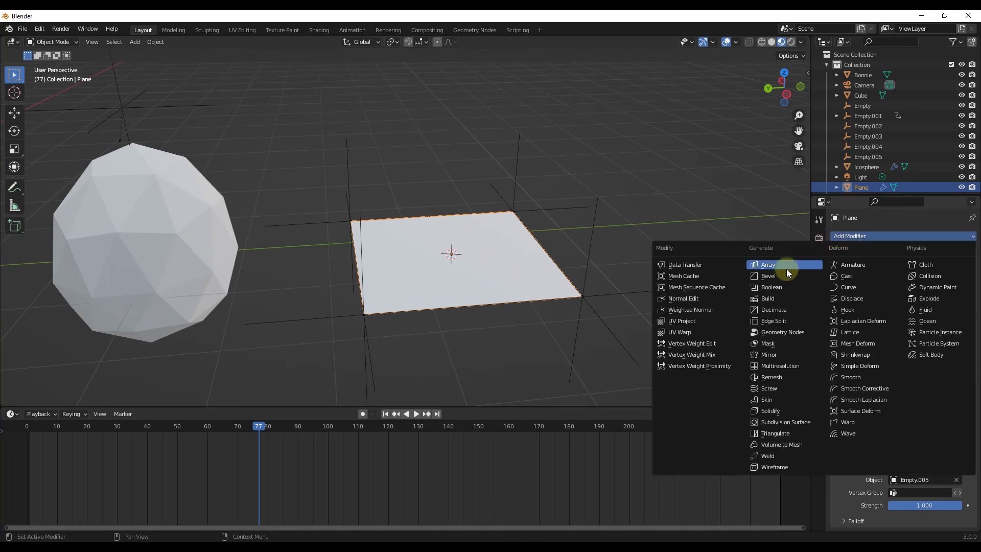
{"action": "left_click", "coordinate": [926, 264]}
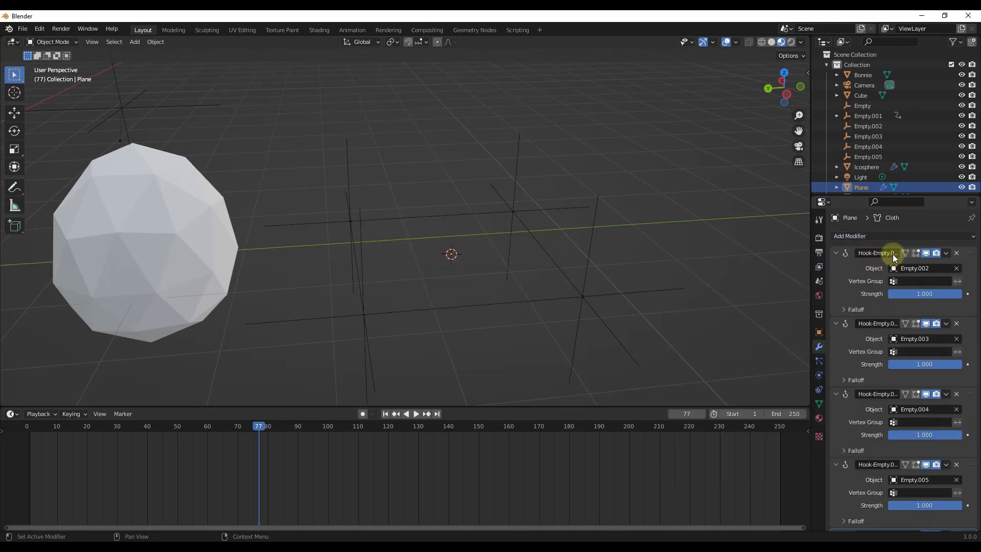
{"action": "scroll", "coordinate": [910, 383], "scroll_direction": "down", "scroll_amount": 2}
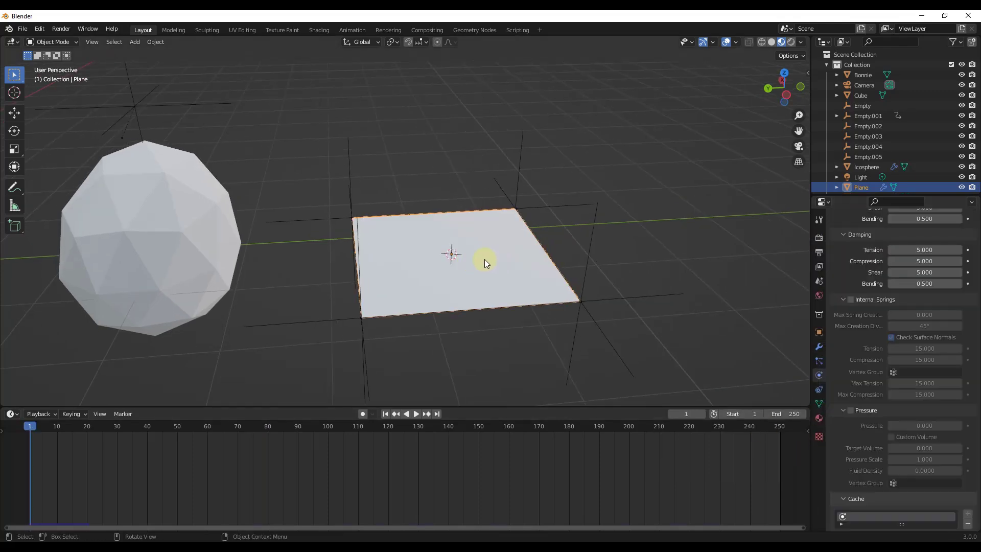
Select the plane's four corner vertices and put them in a new vertex group named Corners
{"action": "key", "text": "Tab"}
{"action": "scroll", "coordinate": [312, 220], "scroll_direction": "up", "scroll_amount": 4}
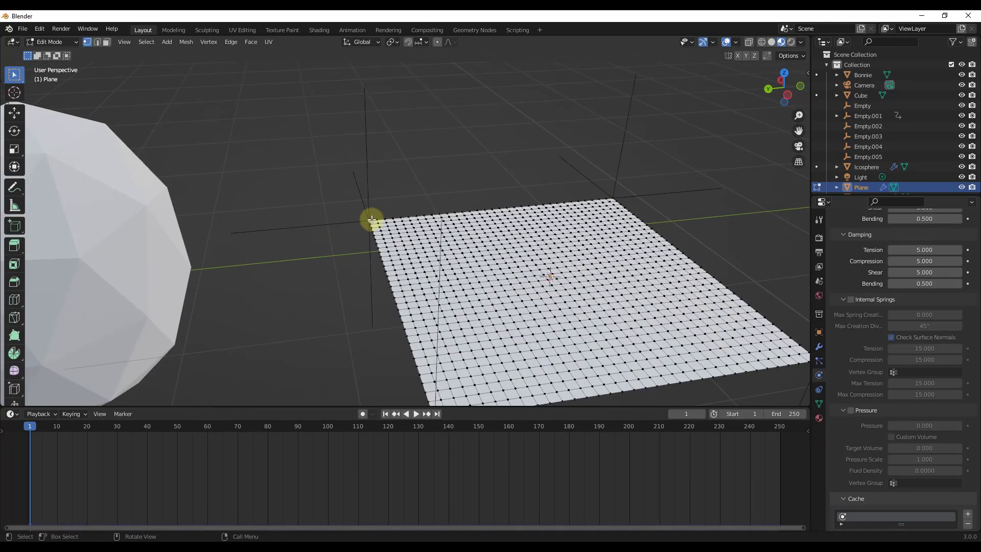
{"action": "left_click", "coordinate": [611, 198], "text": "ctrl"}
{"action": "scroll", "coordinate": [532, 162], "scroll_direction": "down", "scroll_amount": 3}
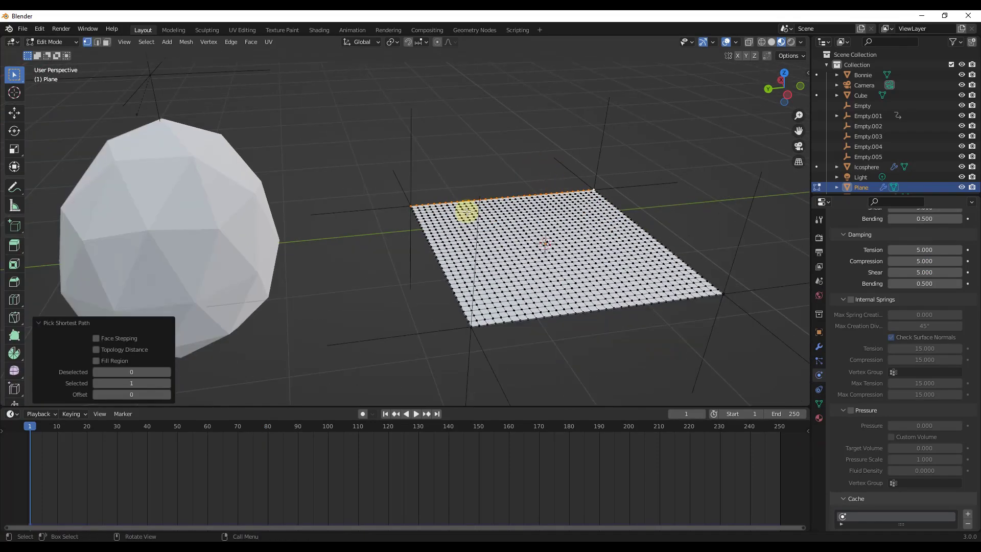
{"action": "left_click", "coordinate": [409, 205]}
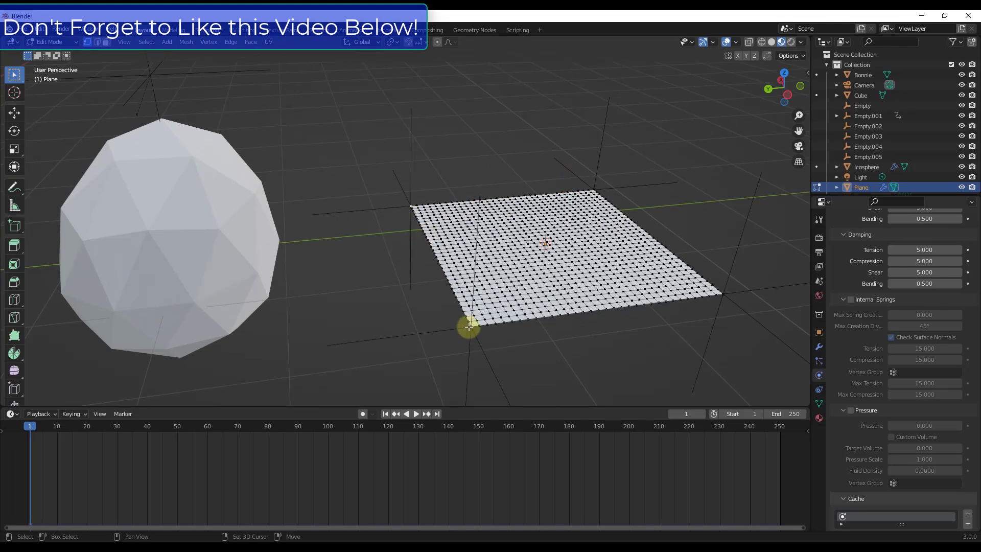
{"action": "left_click", "coordinate": [723, 293], "text": "shift"}
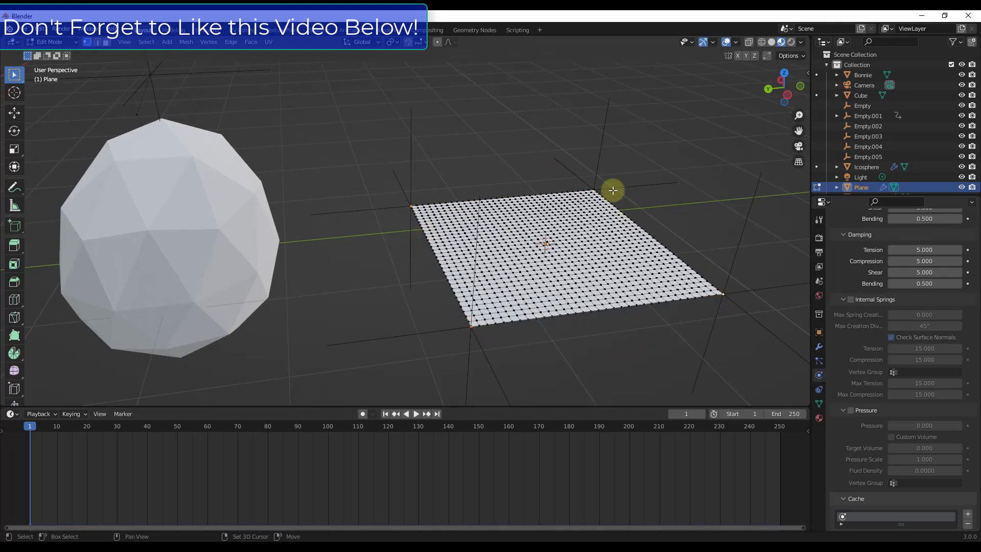
{"action": "left_click", "coordinate": [592, 189], "text": "shift"}
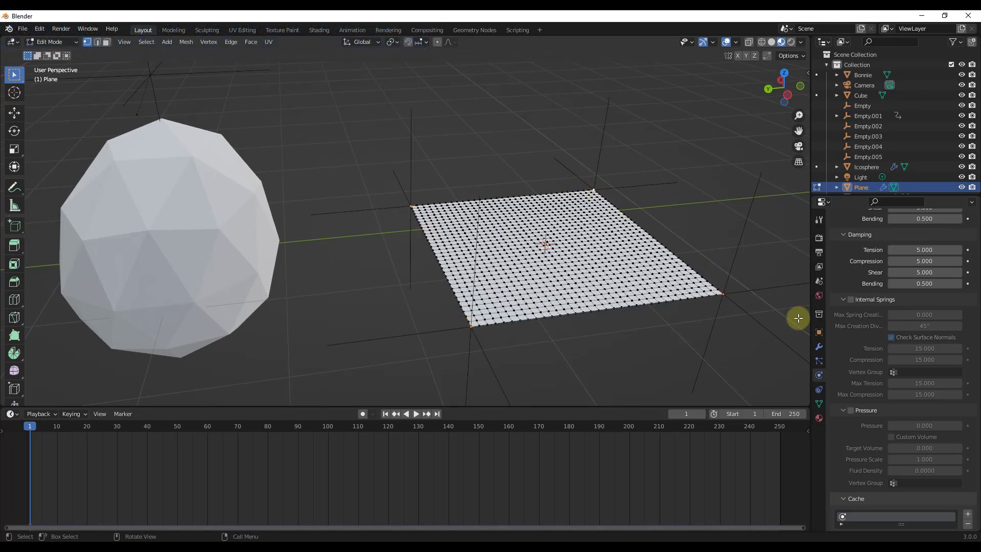
{"action": "left_click", "coordinate": [819, 404]}
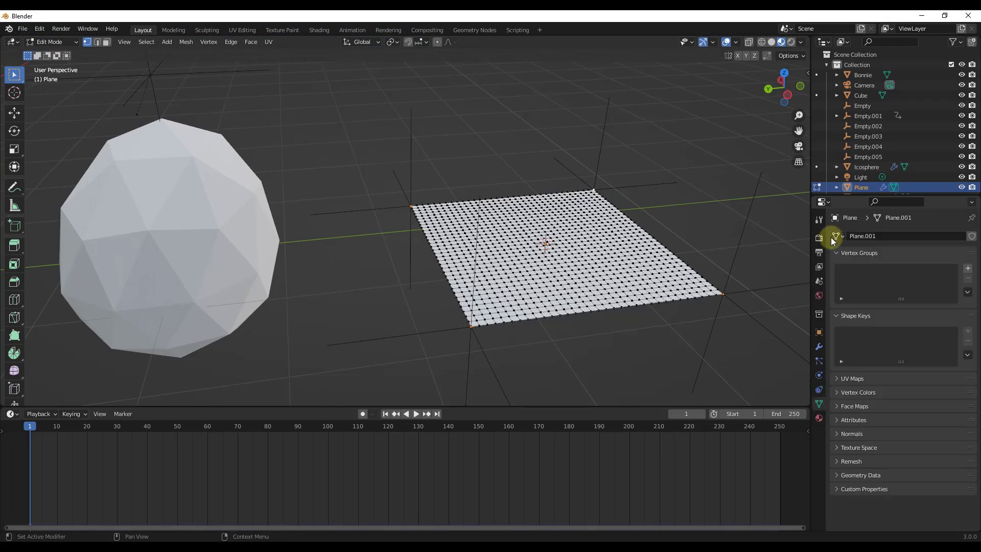
{"action": "left_click", "coordinate": [968, 268]}
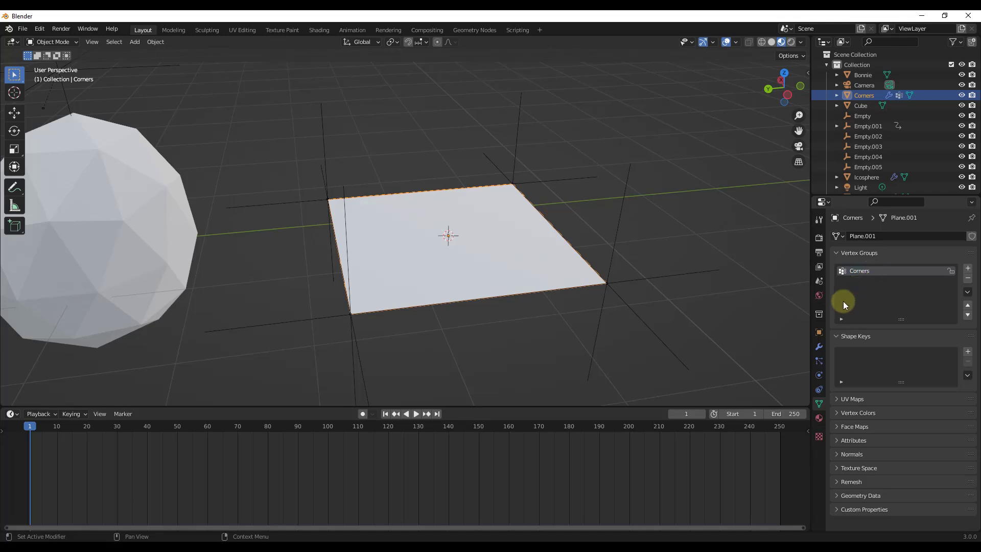
Set the Pin Group in the cloth's Shape settings to the Corners vertex group
{"action": "left_click", "coordinate": [819, 347]}
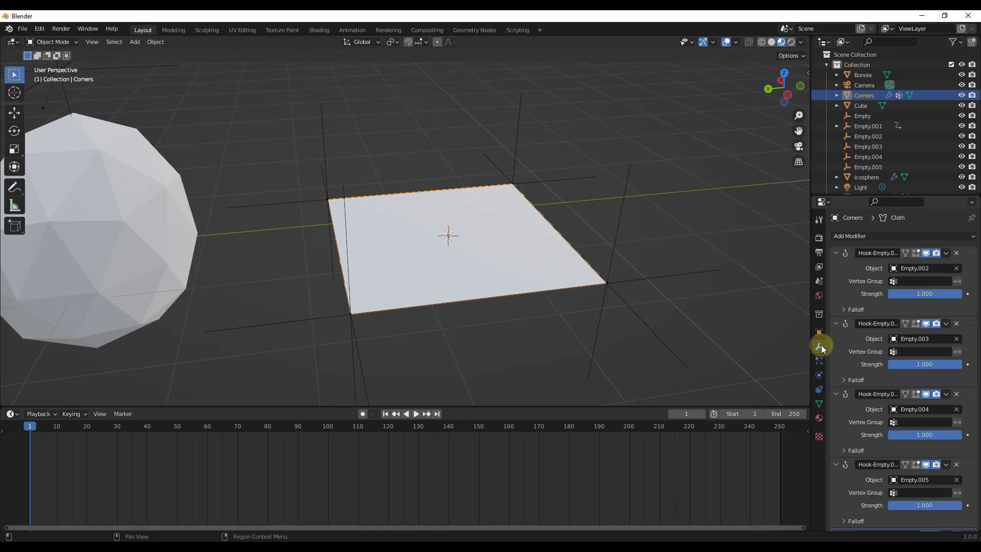
{"action": "left_click", "coordinate": [819, 375]}
{"action": "scroll", "coordinate": [885, 280], "scroll_direction": "down", "scroll_amount": 20}
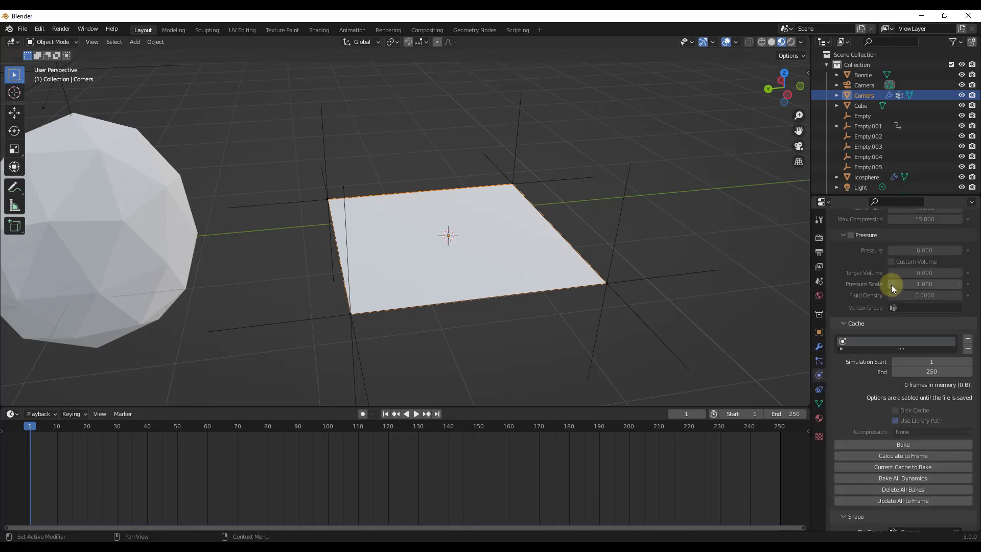
{"action": "scroll", "coordinate": [868, 231], "scroll_direction": "down", "scroll_amount": 5}
{"action": "scroll", "coordinate": [884, 262], "scroll_direction": "up", "scroll_amount": 1}
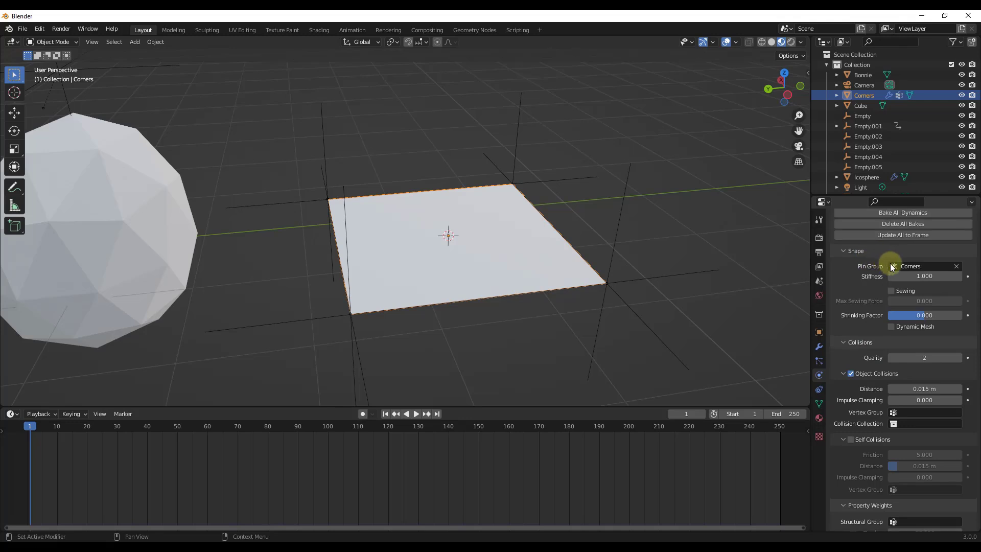
{"action": "left_click", "coordinate": [909, 265]}
{"action": "left_click", "coordinate": [692, 222]}
Play the animation to preview the cloth hanging from its pinned corners
{"action": "middle_click_drag", "start_coordinate": [691, 222], "coordinate": [392, 404]}
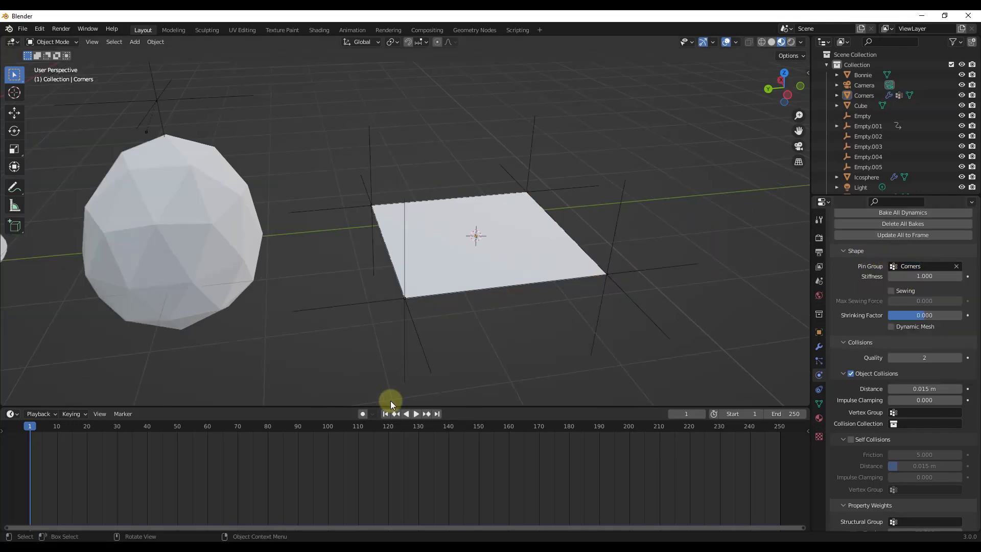
{"action": "left_click", "coordinate": [417, 414]}
{"action": "middle_click_drag", "start_coordinate": [610, 194], "coordinate": [573, 220]}
Move the cloth and its four hook empties about -1.12 m along Y during playback, and try scaling them down
{"action": "left_click_drag", "start_coordinate": [345, 154], "coordinate": [608, 303]}
{"action": "key", "text": "g"}
{"action": "key", "text": "y"}
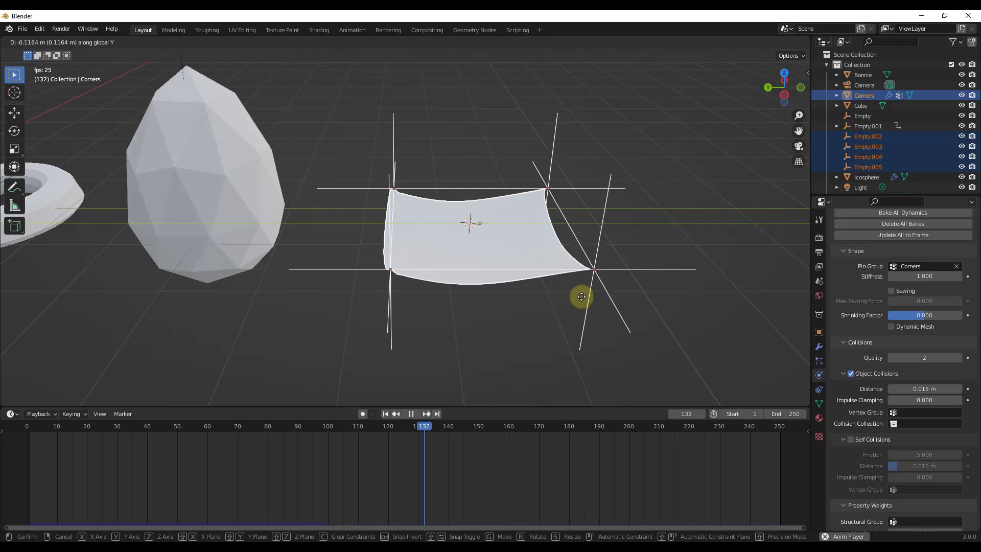
{"action": "left_click", "coordinate": [666, 297]}
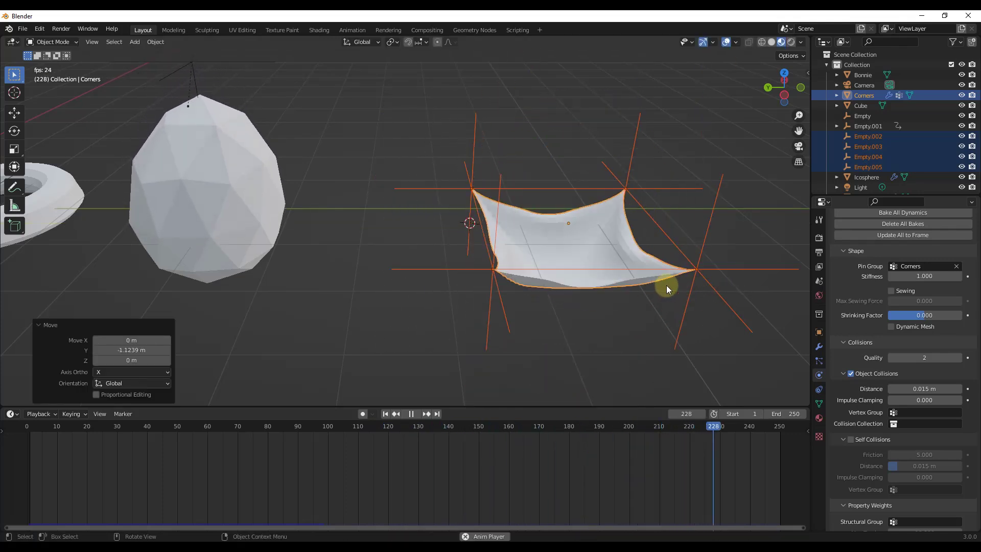
{"action": "key", "text": "s"}
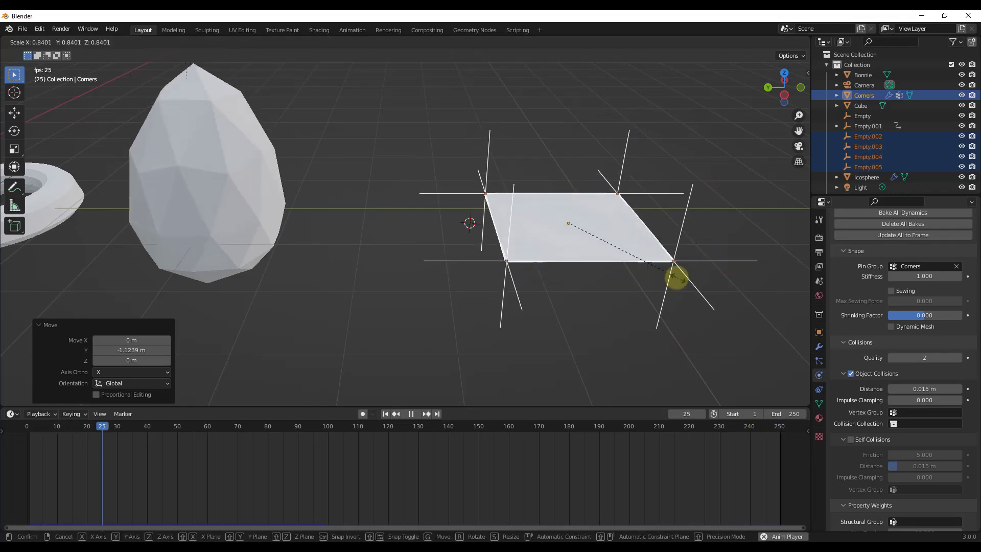
{"action": "right_click", "coordinate": [678, 278]}
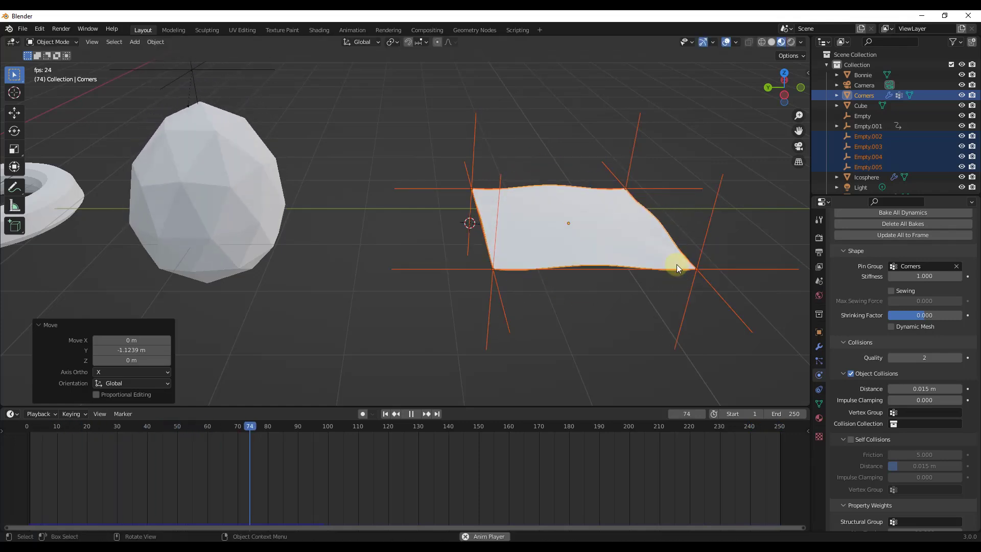
Select the cloth with hook empties Empty.004 and Empty.005 and move them about 0.67 m along Y to slacken the sheet
{"action": "left_click_drag", "start_coordinate": [601, 146], "coordinate": [755, 296]}
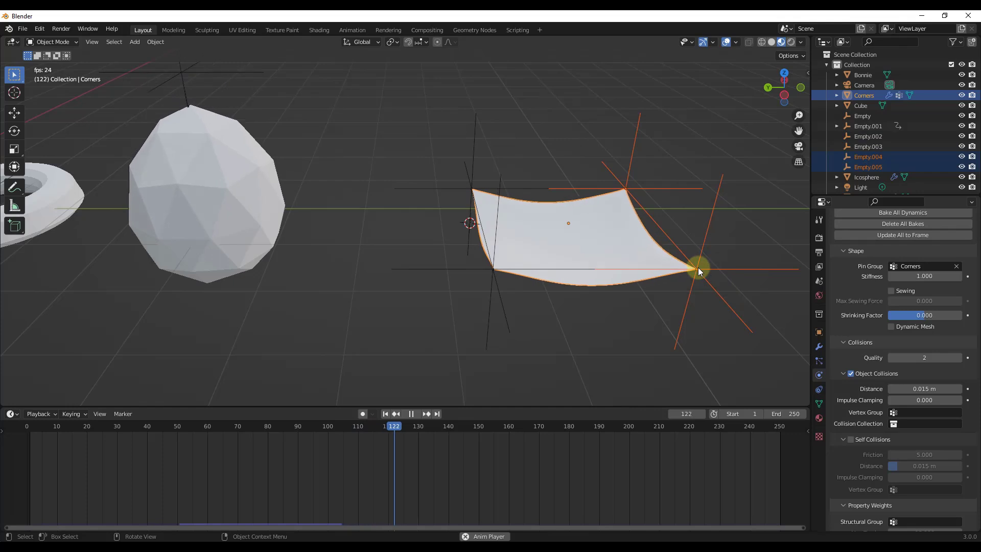
{"action": "key", "text": "g"}
{"action": "key", "text": "y"}
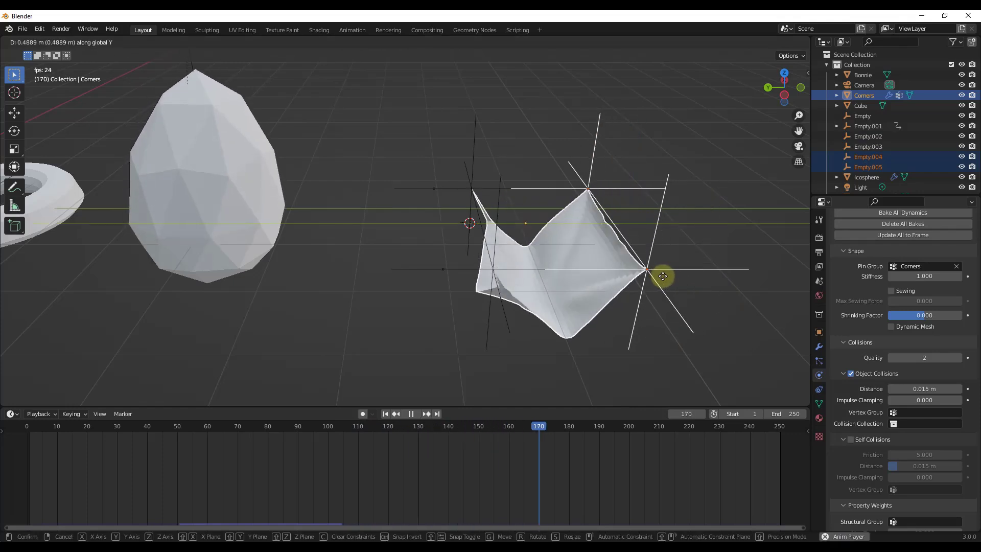
{"action": "left_click", "coordinate": [647, 278]}
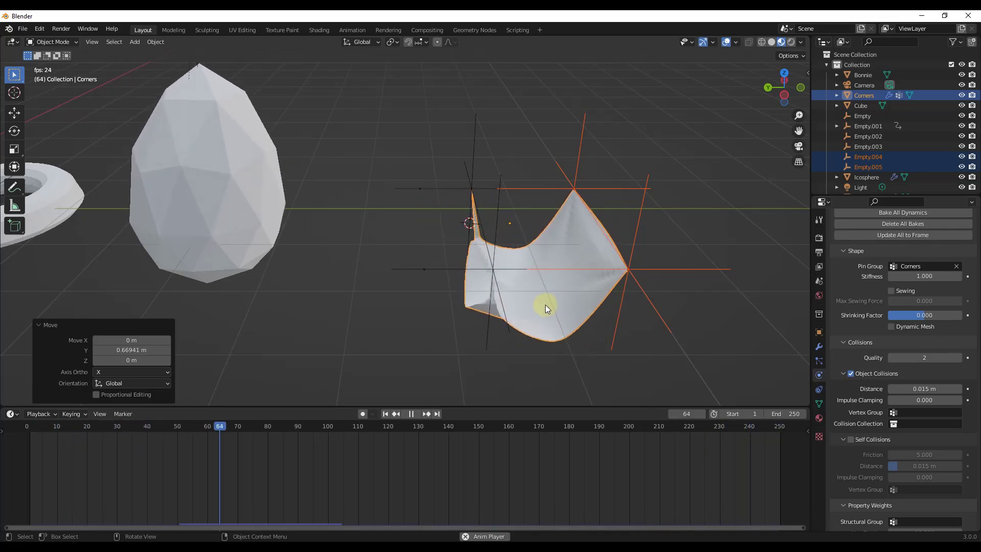
{"action": "middle_click_drag", "start_coordinate": [556, 294], "coordinate": [695, 262]}
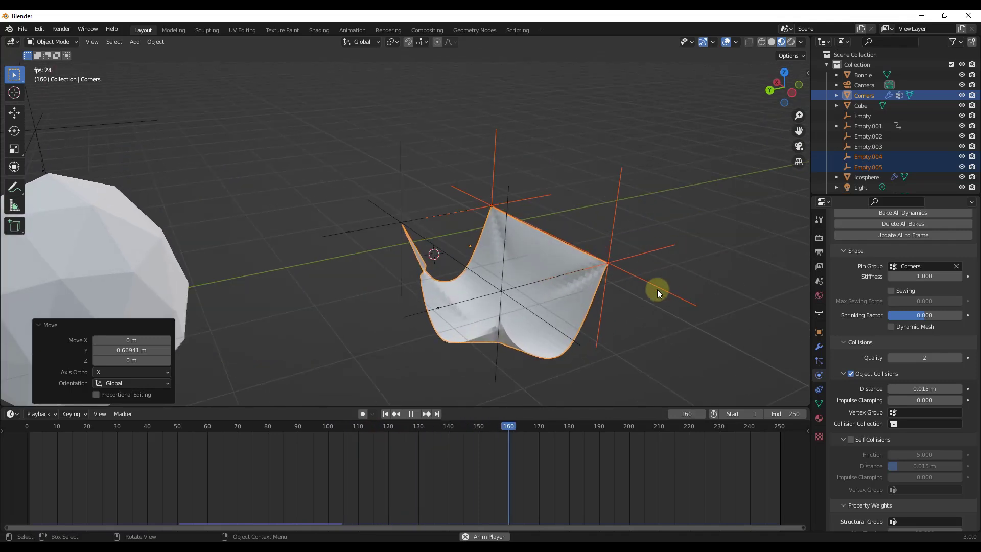